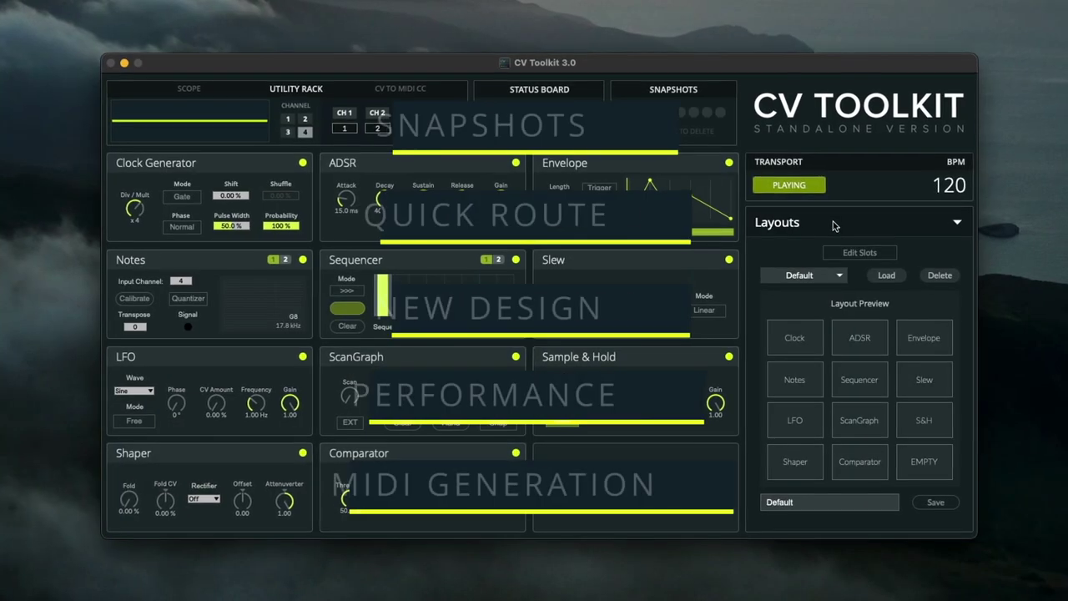
# Open the Sync / Misc settings and try the Frozen, RedVelvet, Cinema and Anachrome colour themes
pyautogui.click(958, 222)
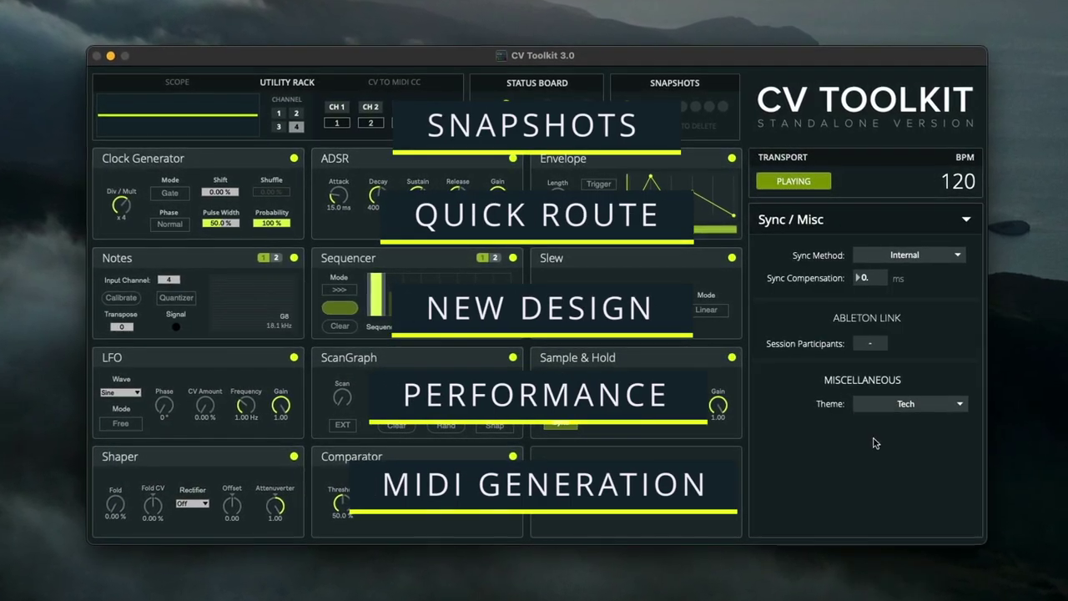
pyautogui.click(883, 421)
pyautogui.click(896, 456)
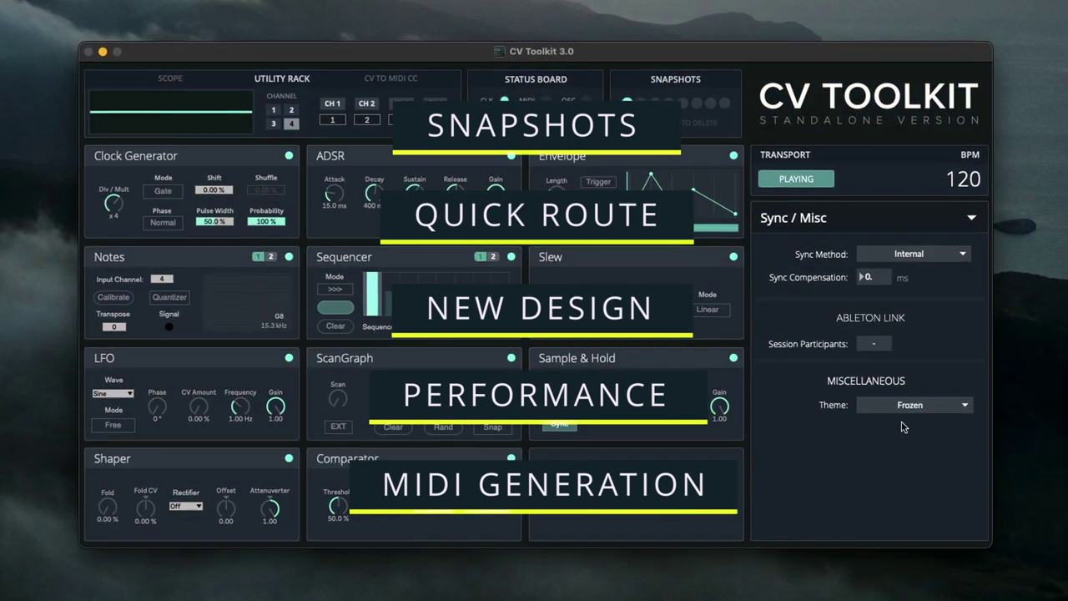
pyautogui.click(894, 487)
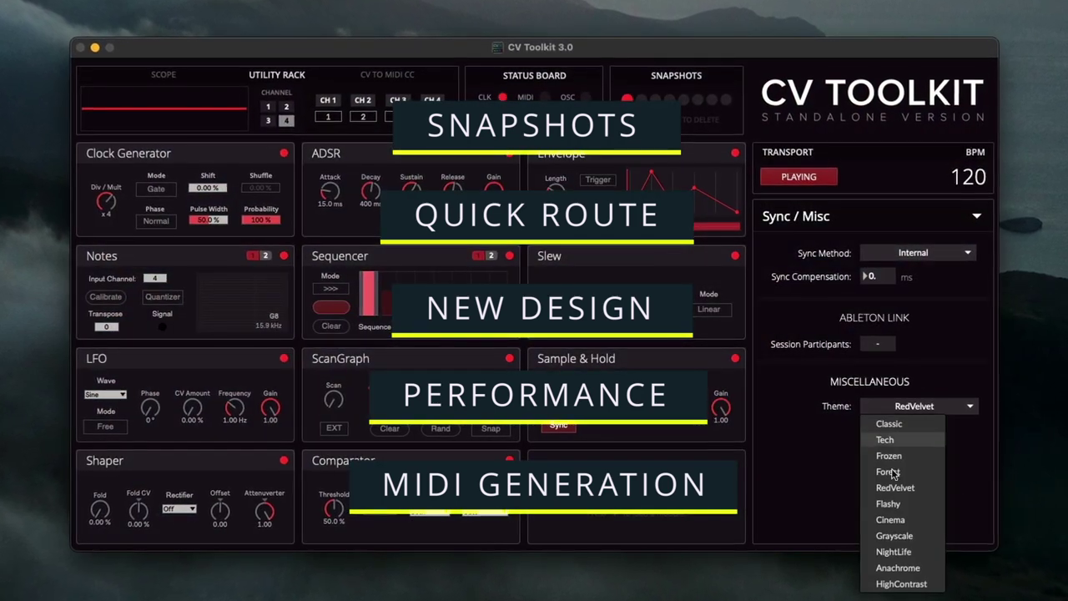
pyautogui.click(890, 519)
pyautogui.click(918, 406)
pyautogui.click(898, 568)
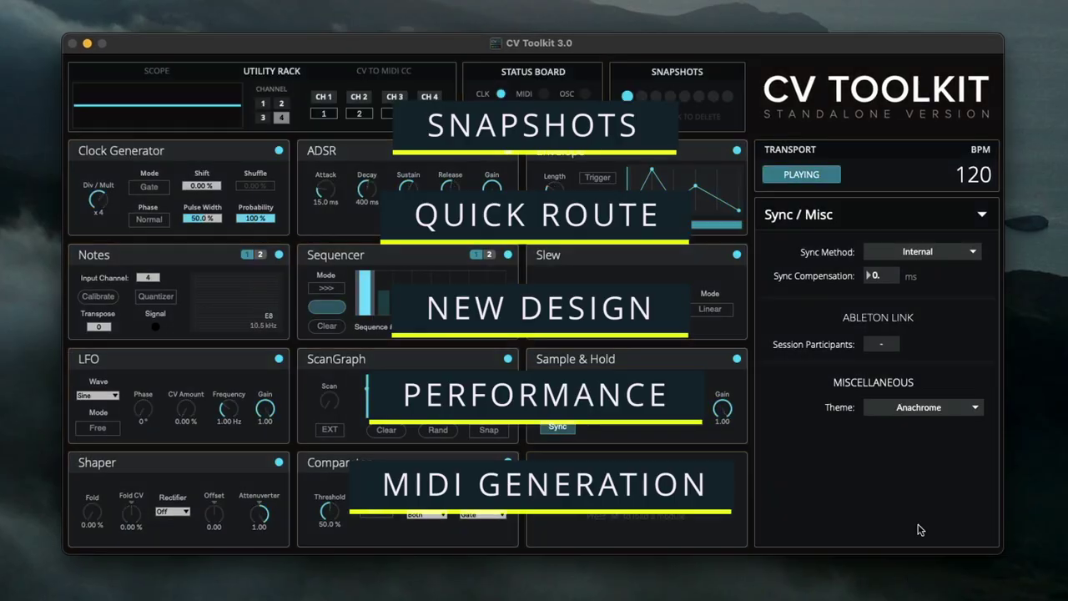
pyautogui.click(918, 408)
pyautogui.click(898, 569)
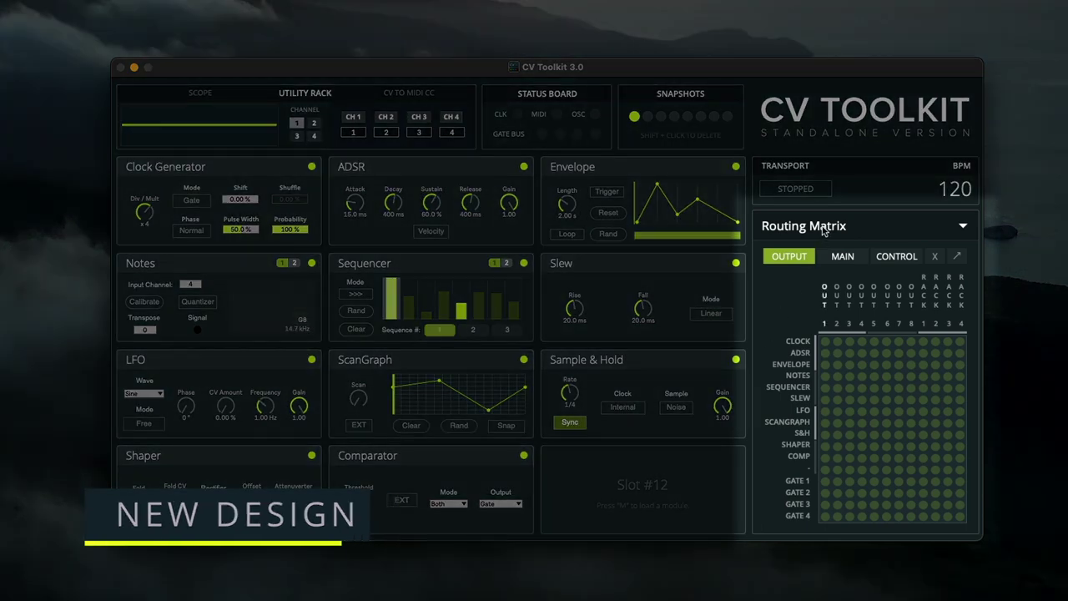
# View the MIDI / OSC and Layouts pages, and return to the Routing Matrix
pyautogui.click(823, 229)
pyautogui.click(817, 327)
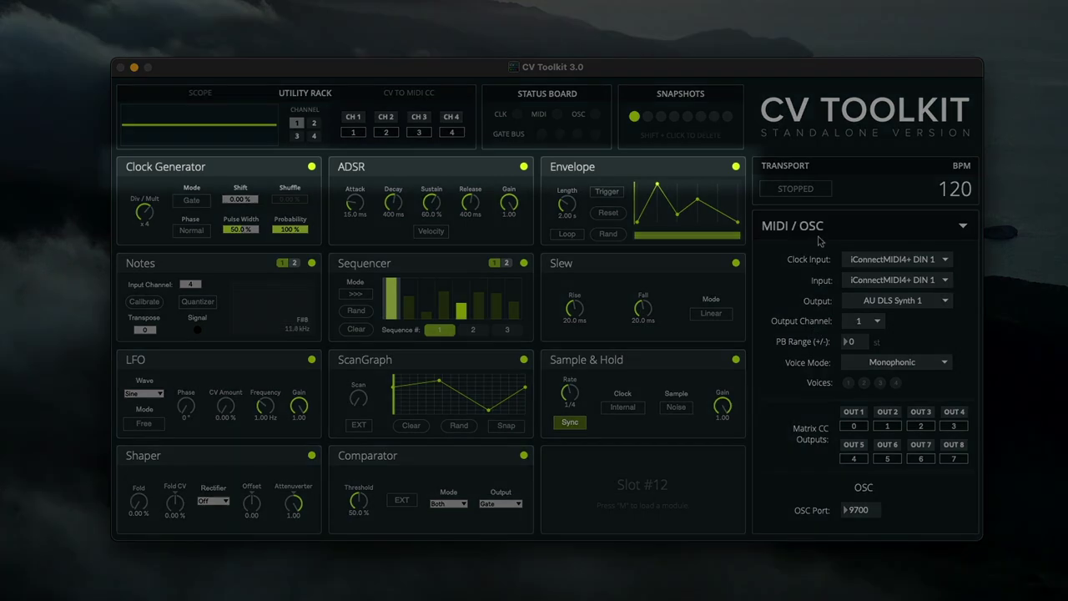
pyautogui.click(823, 234)
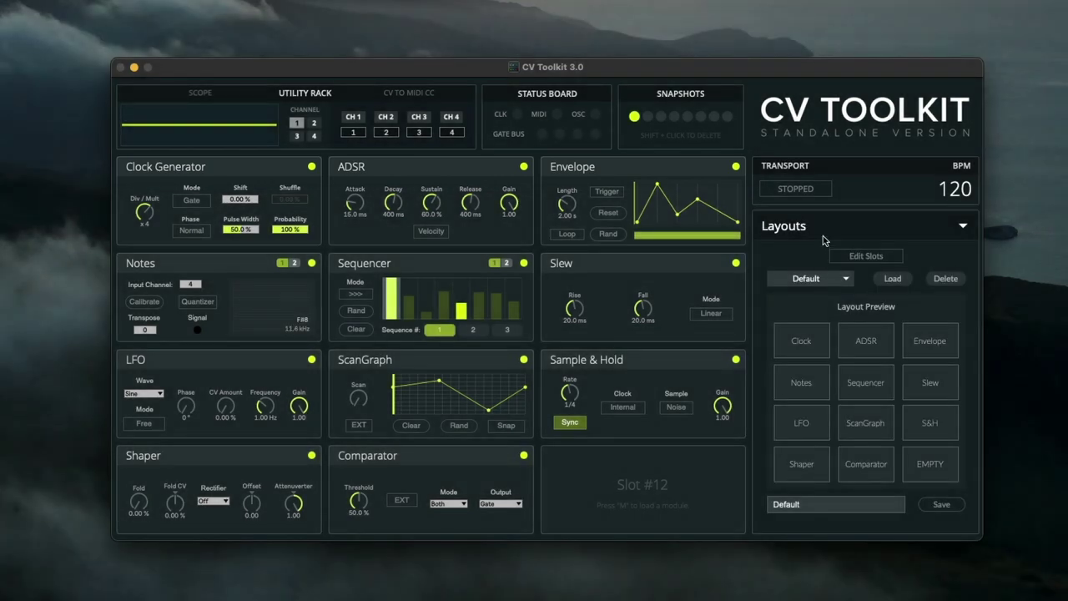
pyautogui.click(824, 234)
pyautogui.click(823, 251)
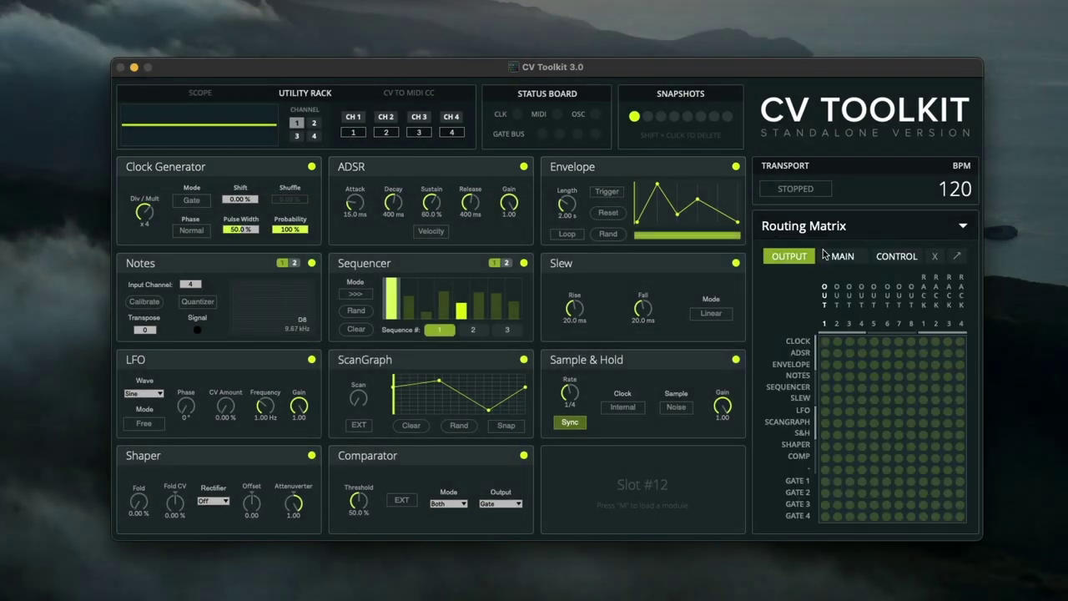
# View the Main and Control routing matrices, and return to the Output matrix
pyautogui.click(834, 257)
pyautogui.click(896, 256)
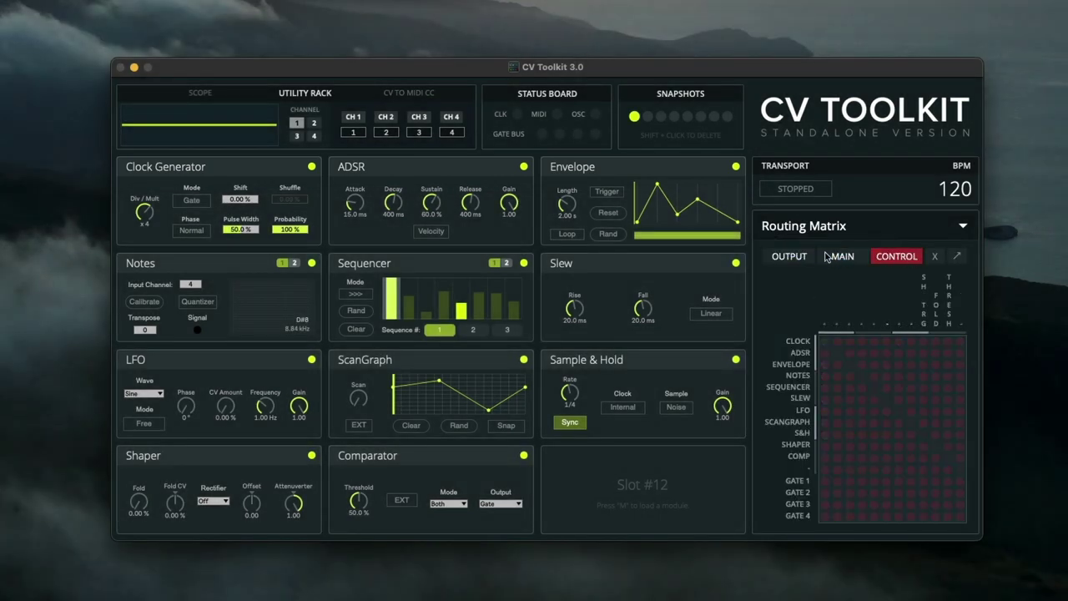
pyautogui.click(776, 259)
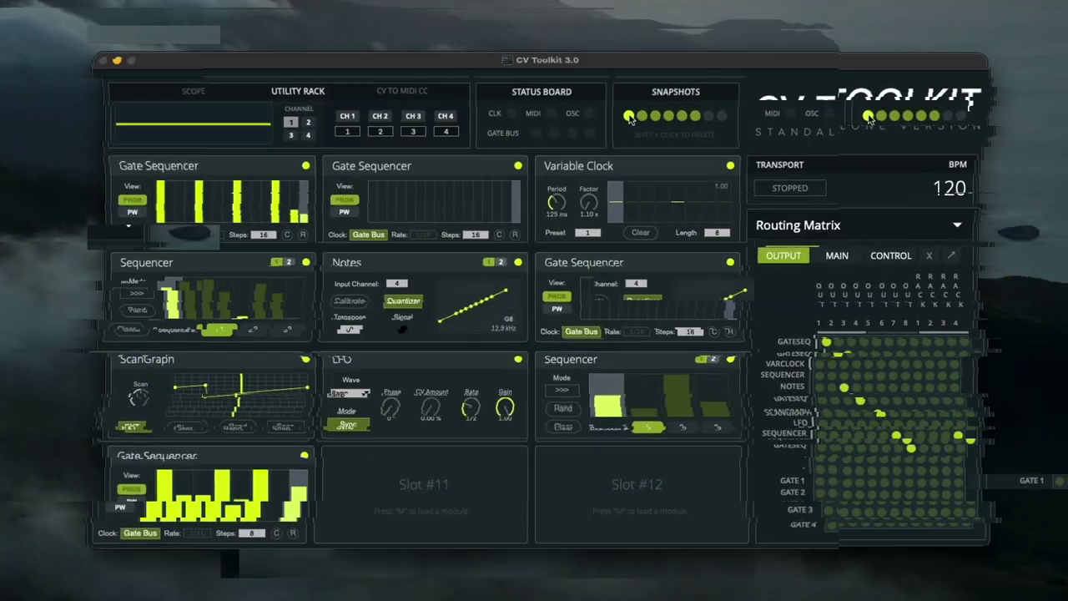
# Start the transport and recall snapshots 2, 3, 4 and 5 in turn
pyautogui.press('space')
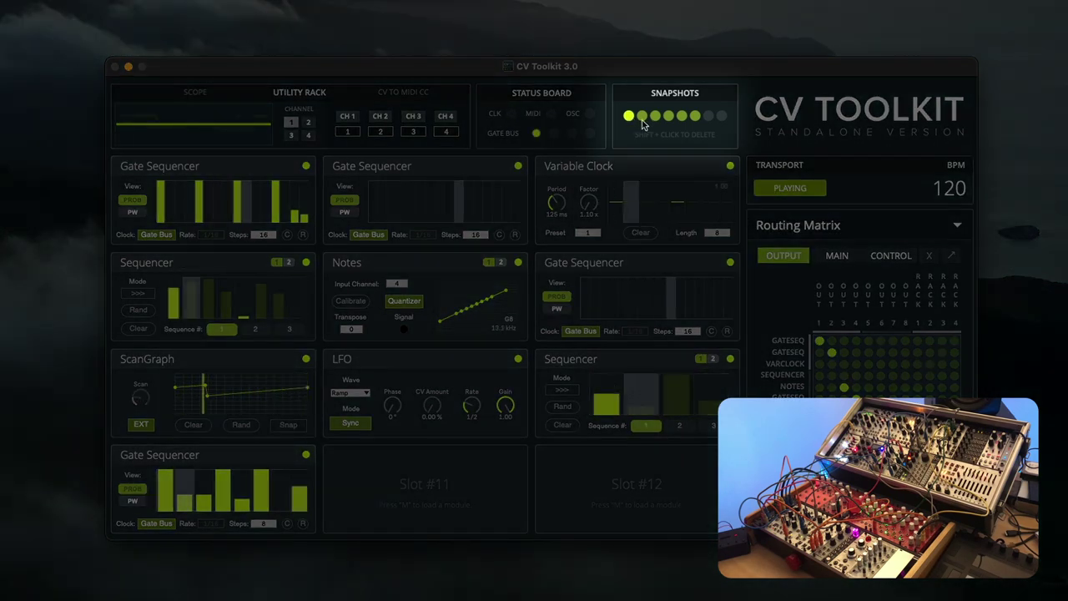
pyautogui.click(642, 117)
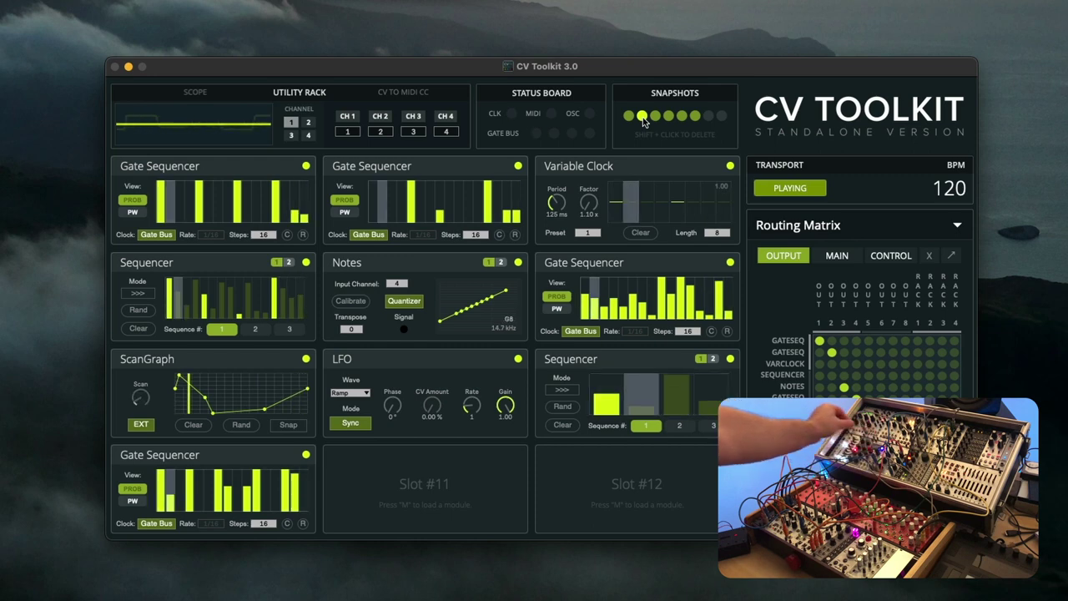
pyautogui.click(656, 116)
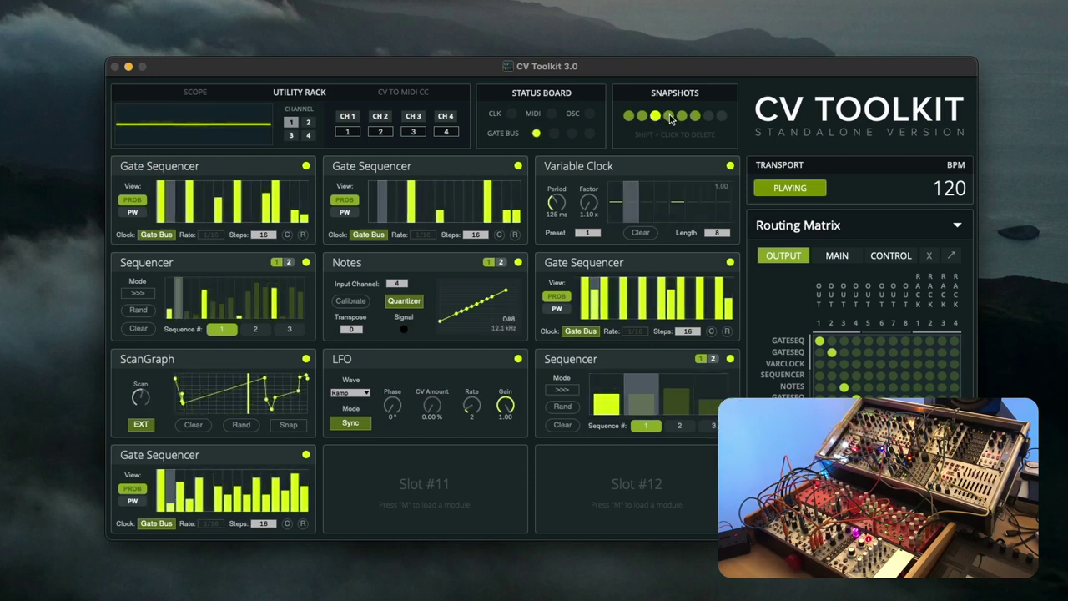
pyautogui.click(669, 117)
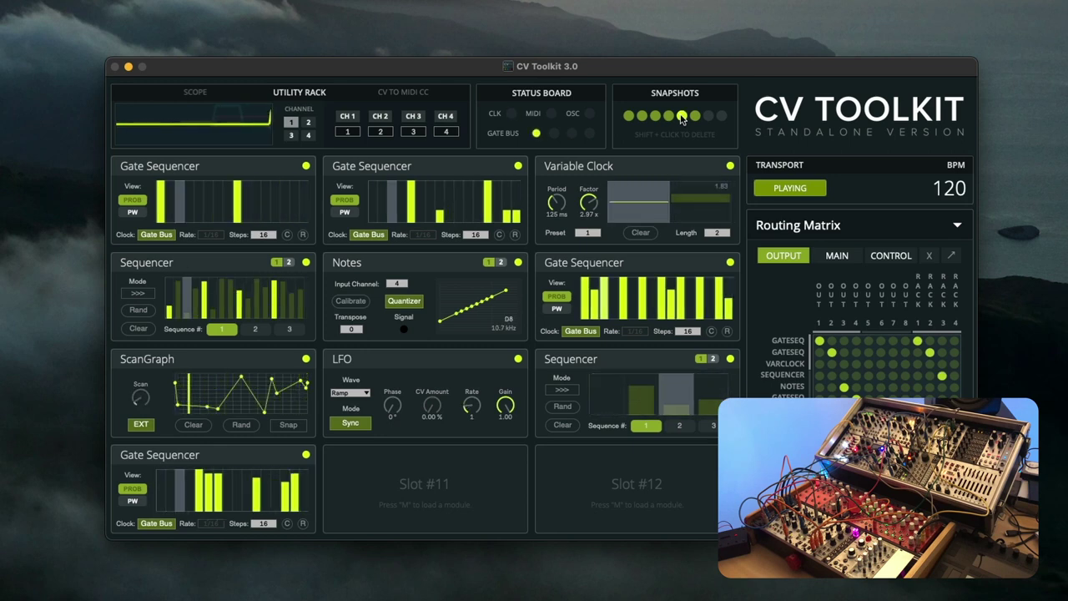
pyautogui.click(681, 117)
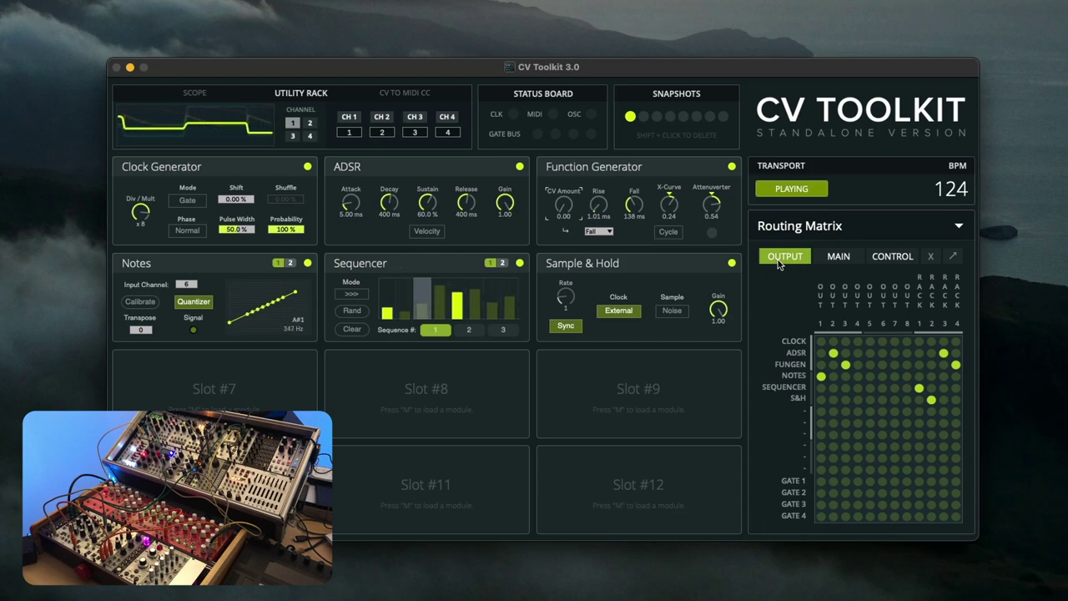
# Quick-route the slot 5 Sequencer output to the first input of the slot 4 Notes module
pyautogui.press('m')
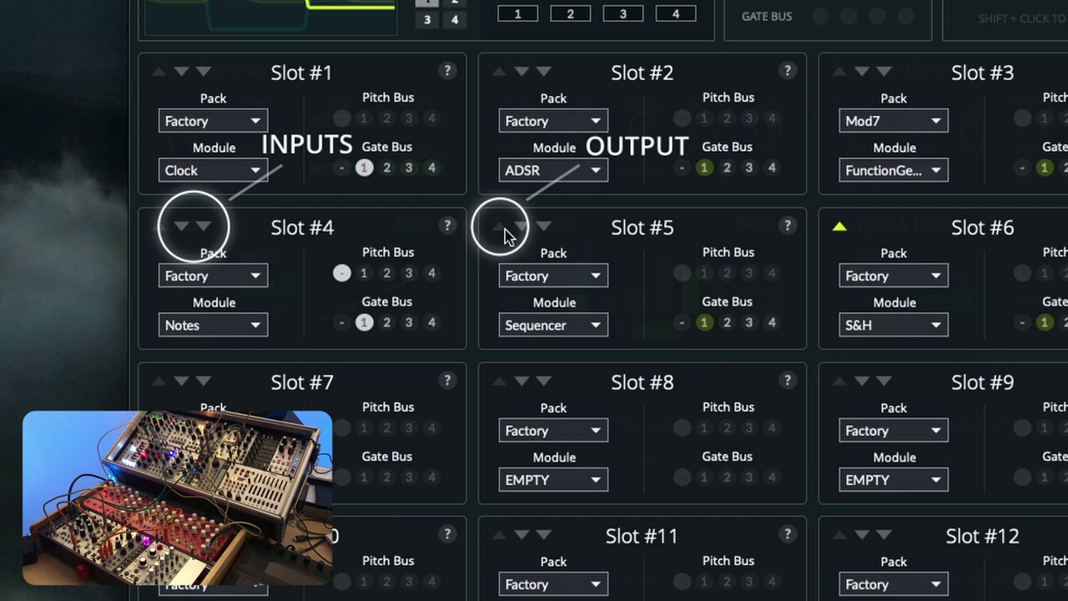
pyautogui.click(499, 226)
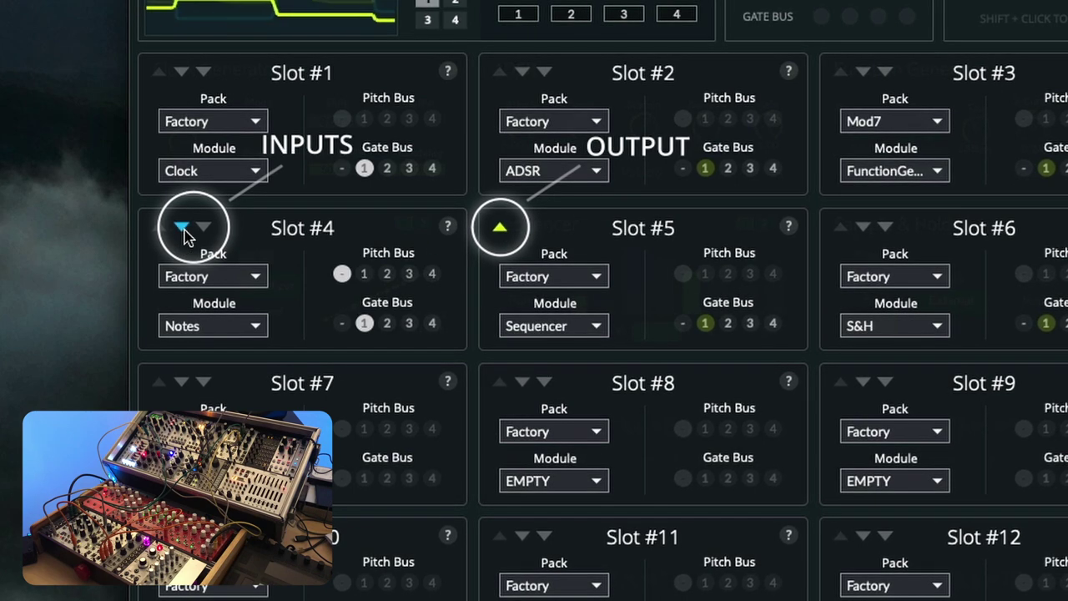
pyautogui.press('m')
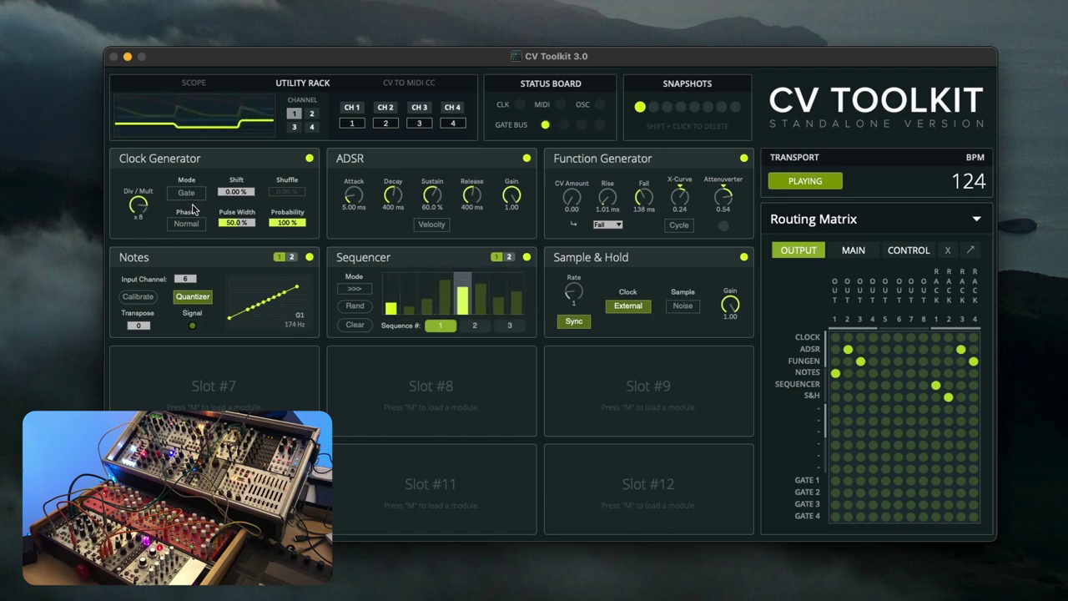
# Show the Main routing matrix beside the slot editor and select the slot 6 S&H output for quick routing
pyautogui.press('m')
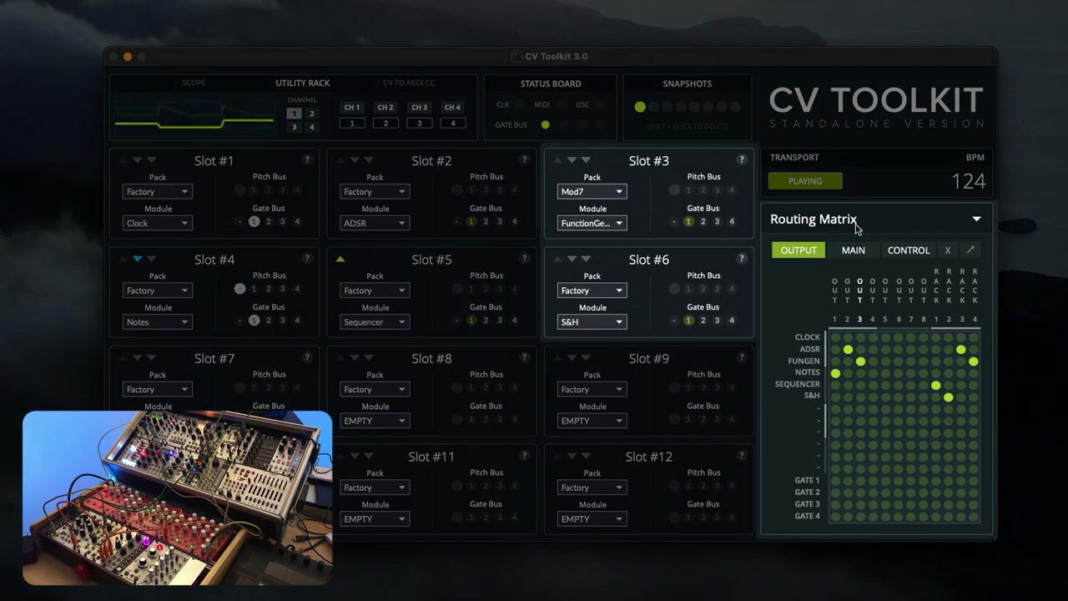
pyautogui.click(853, 250)
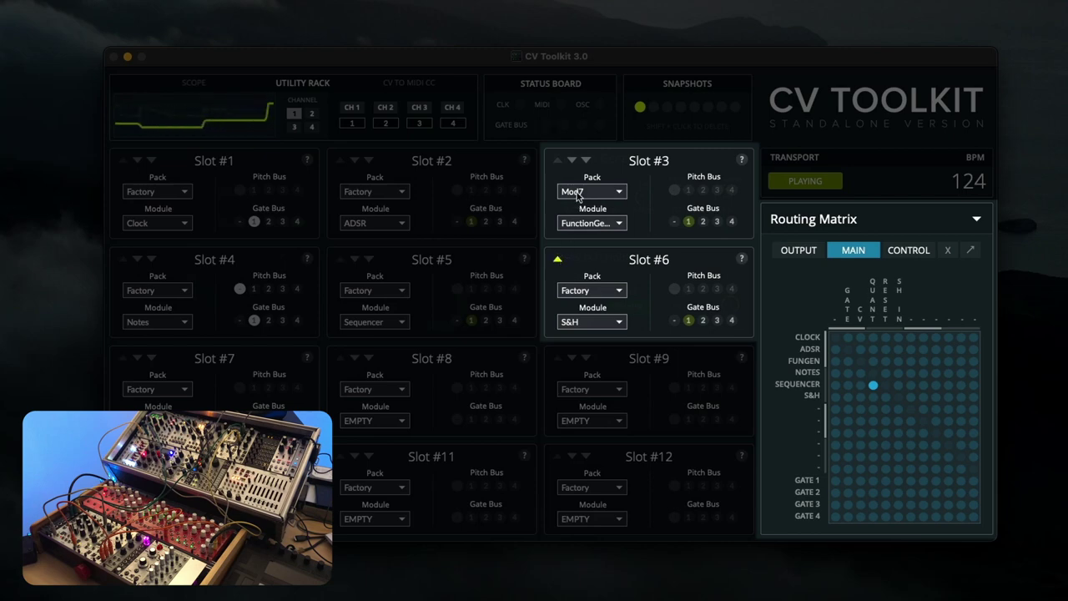
pyautogui.press('m')
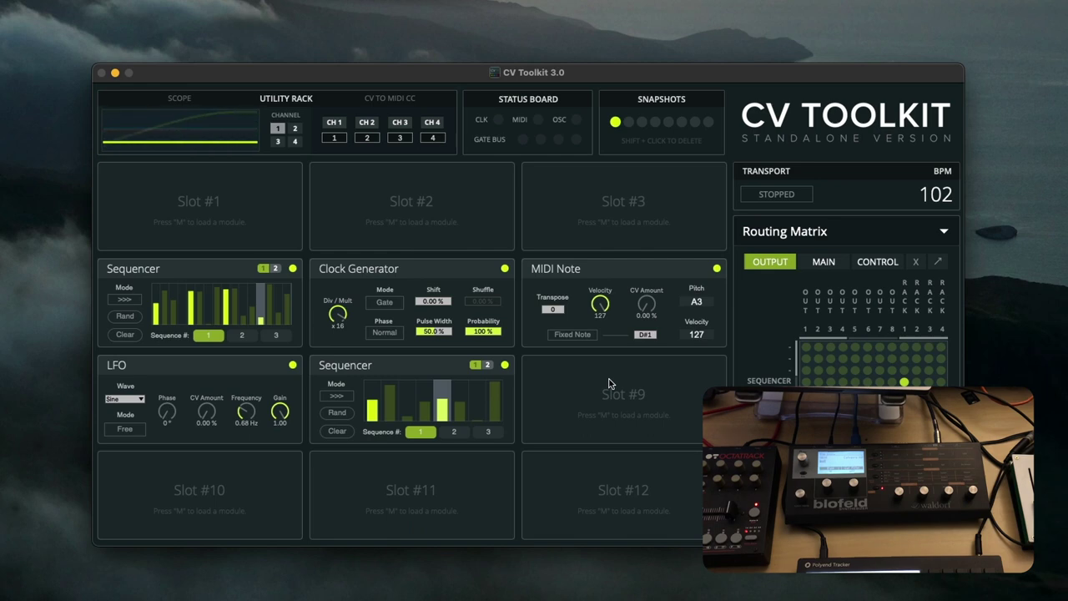
# Quick-route the slot 4 Sequencer to the slot 6 MIDI Note main input and assign MIDI Note to gate bus 1
pyautogui.press('m')
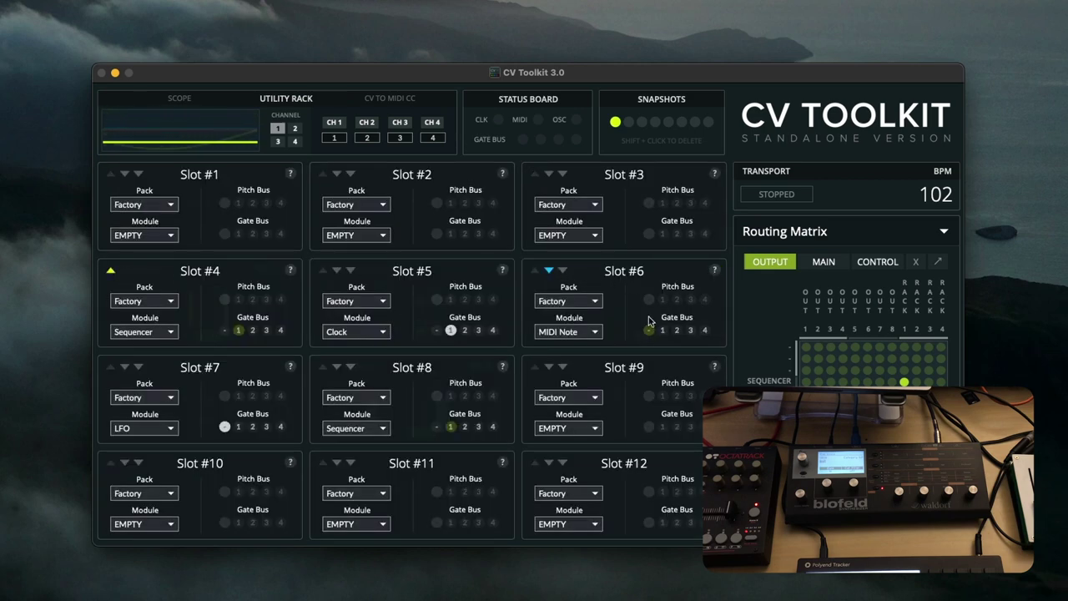
pyautogui.press('m')
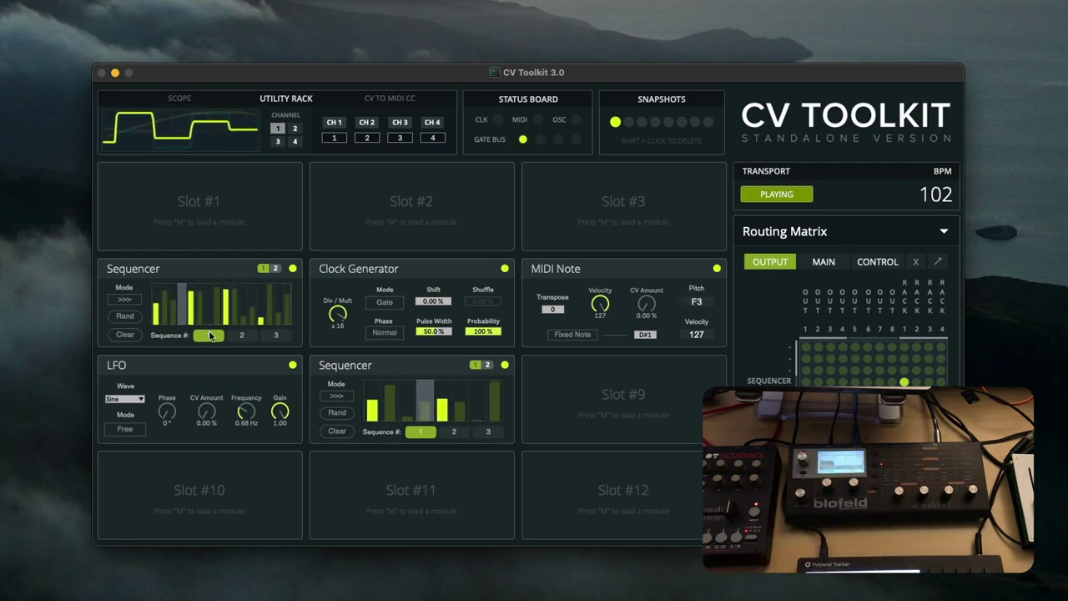
# Set the Quantizer's scale preset to Minor and return to the Routing Matrix
pyautogui.click(788, 232)
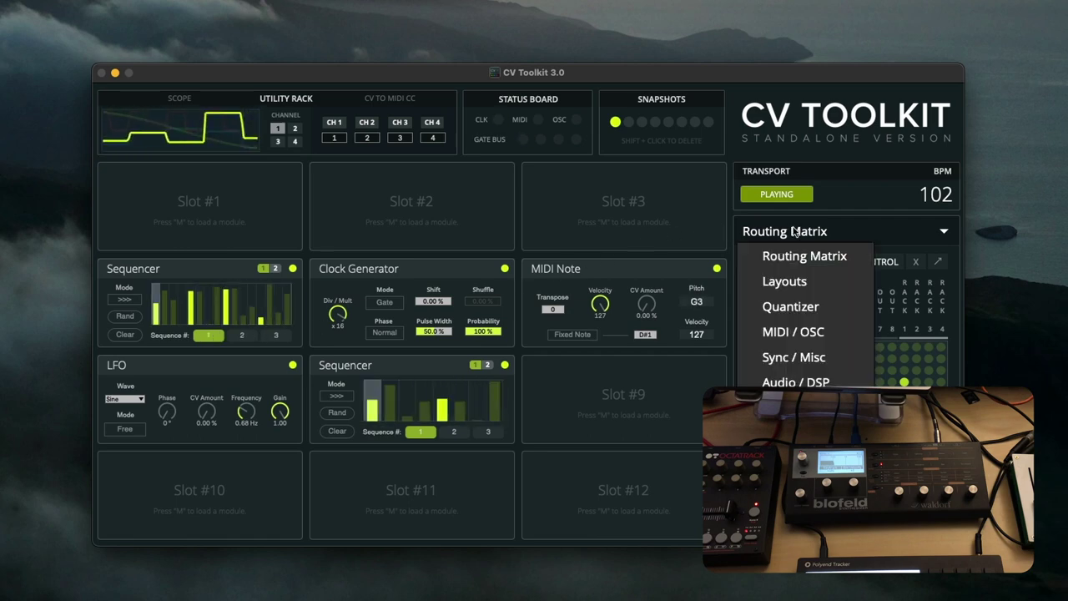
pyautogui.click(793, 307)
pyautogui.click(872, 328)
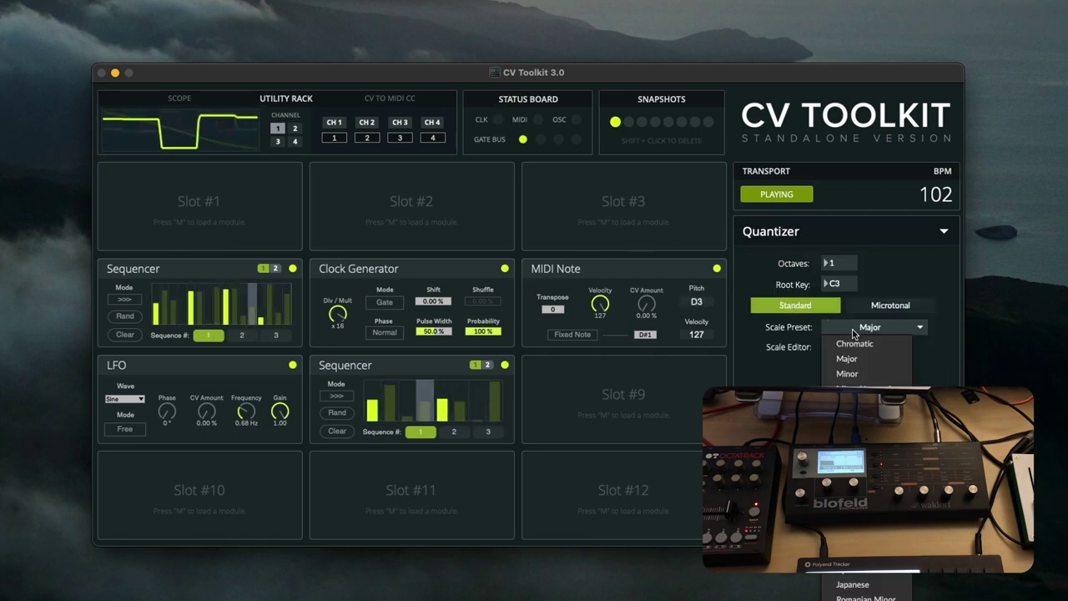
pyautogui.click(847, 375)
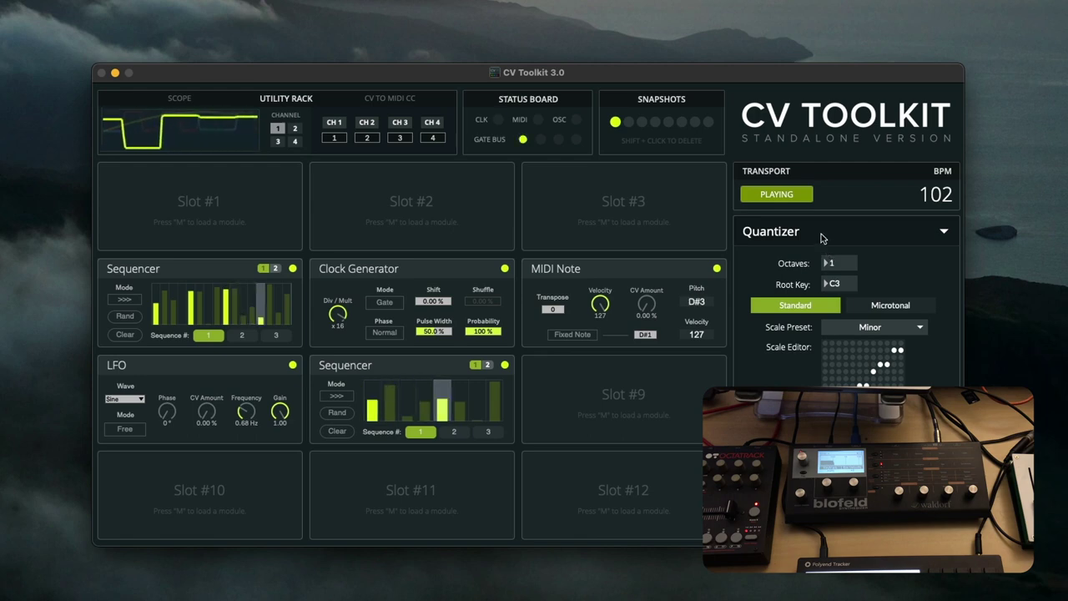
pyautogui.click(820, 235)
pyautogui.click(801, 257)
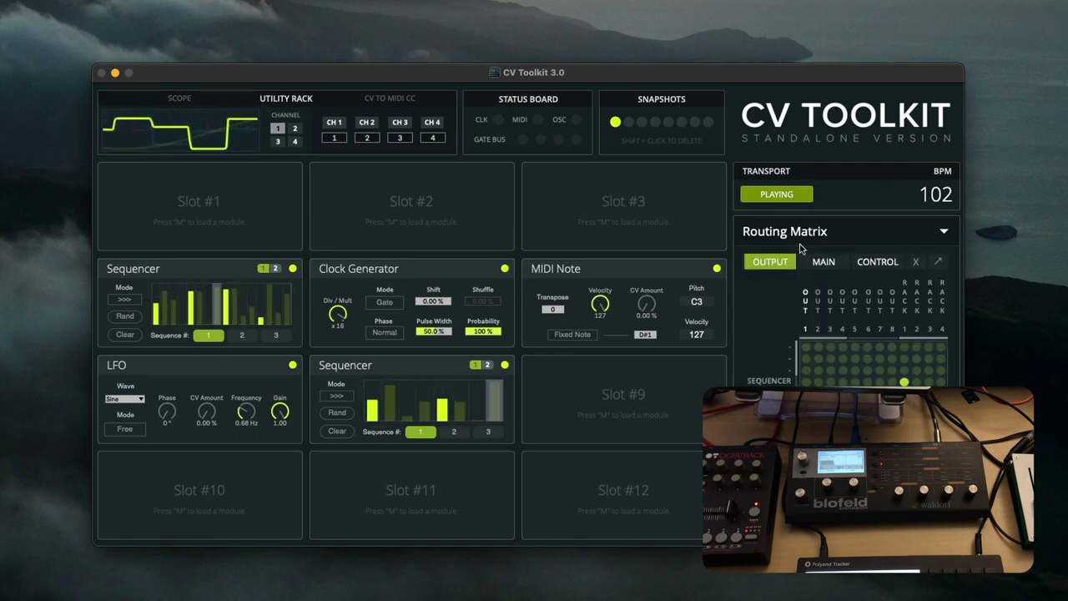
# Quick-route the slot 8 Sequencer to MIDI Note's control input, and set its velocity to 98 and CV Amount to about 49.6 %
pyautogui.press('m')
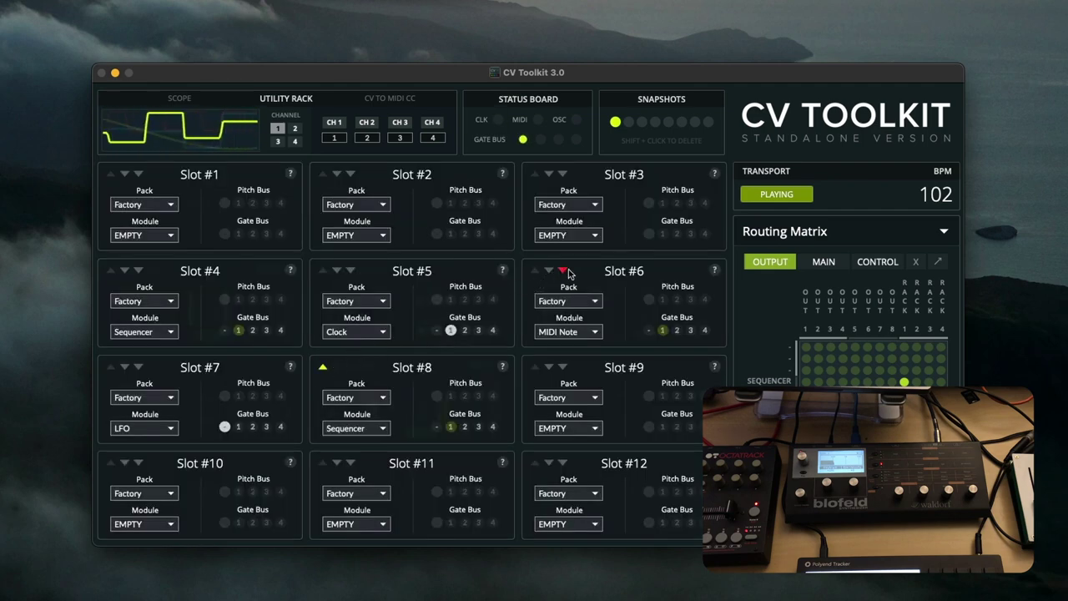
pyautogui.press('m')
pyautogui.moveTo(644, 307); pyautogui.dragTo(600, 309)
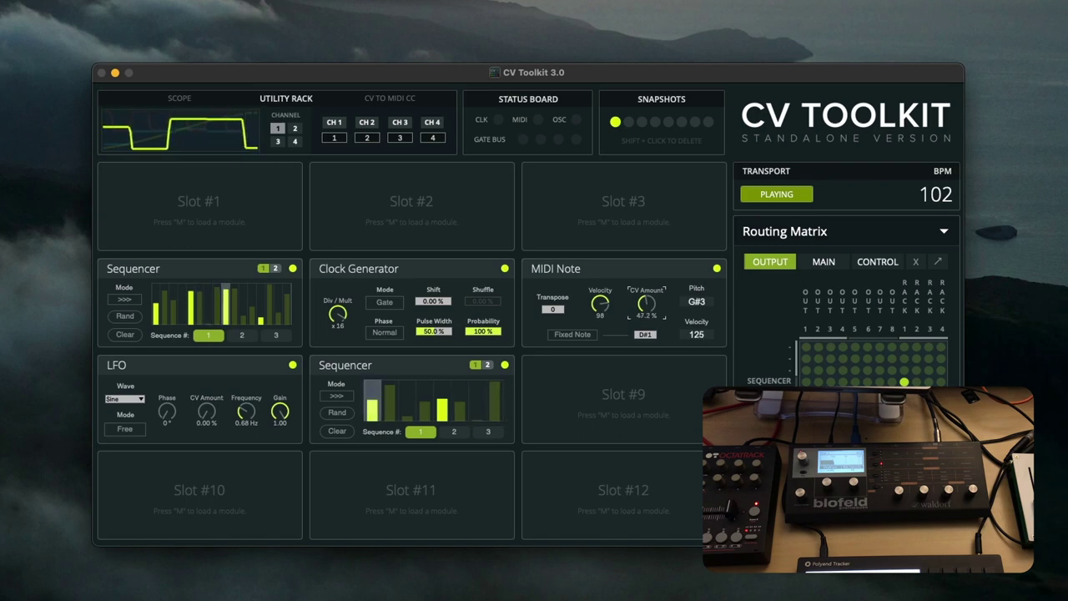
# Review the Matrix CC outputs in the MIDI / OSC settings, and route the LFO to output 1 in the Routing Matrix
pyautogui.click(780, 232)
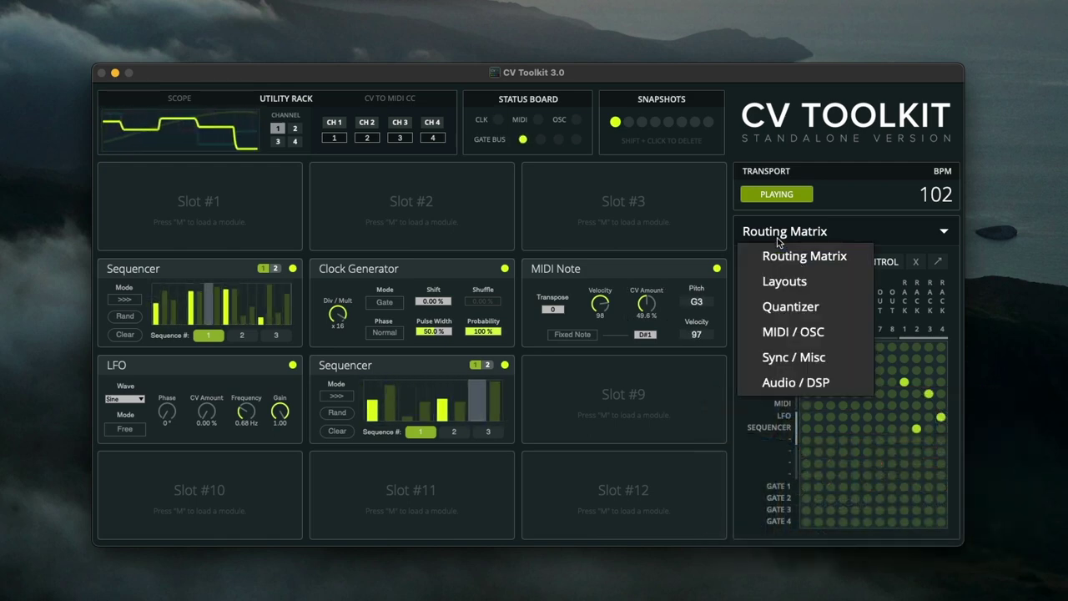
pyautogui.click(793, 331)
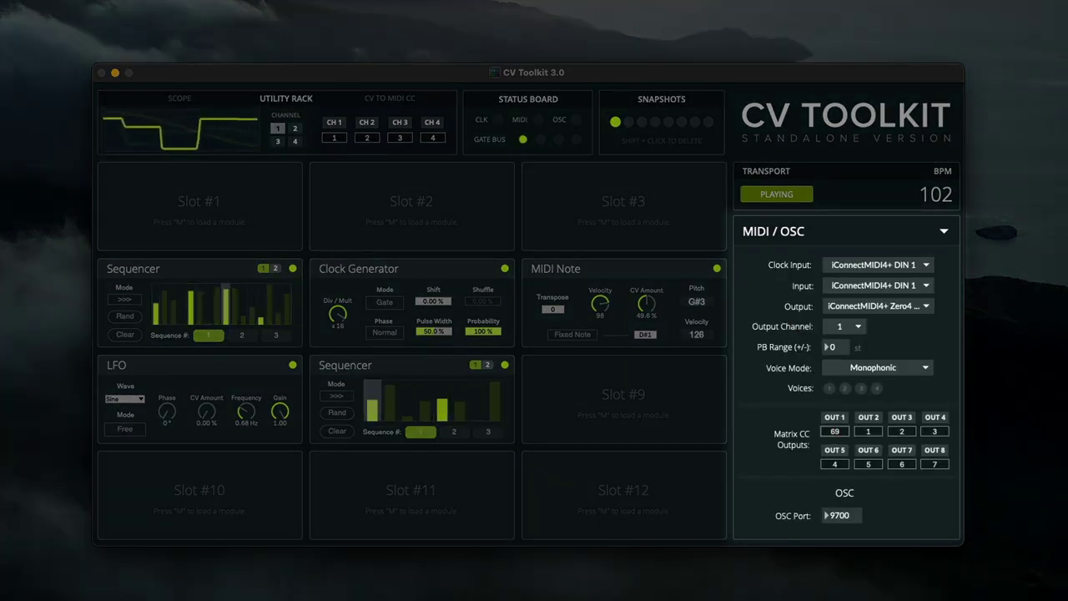
pyautogui.click(812, 233)
pyautogui.click(804, 255)
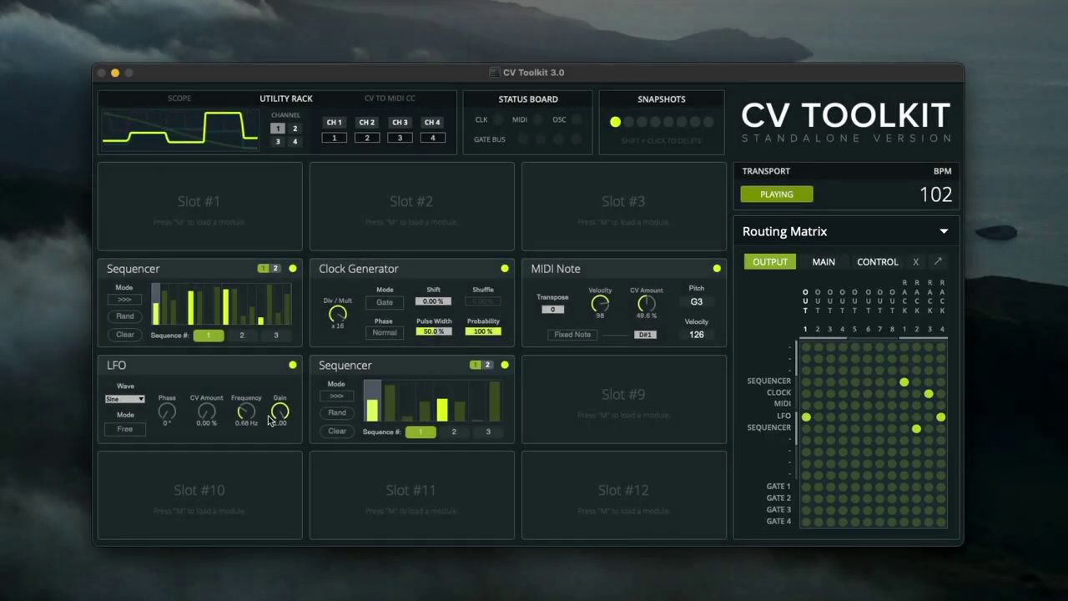
# Switch the scope to channel 4, and set the LFO's gain to about 0.48 and frequency to about 5 Hz
pyautogui.click(295, 141)
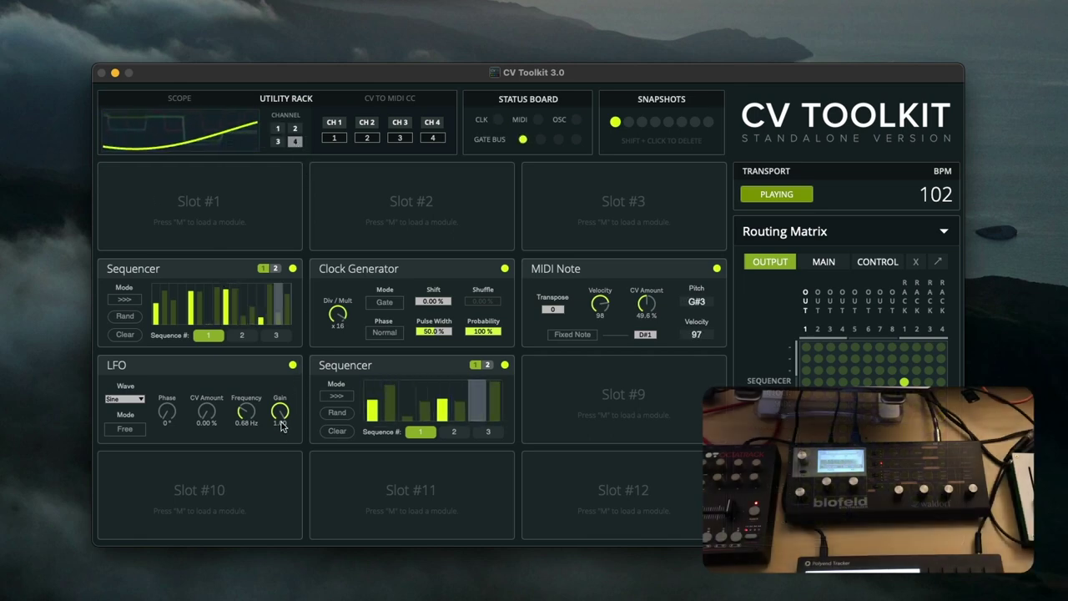
pyautogui.moveTo(280, 411); pyautogui.dragTo(279, 450)
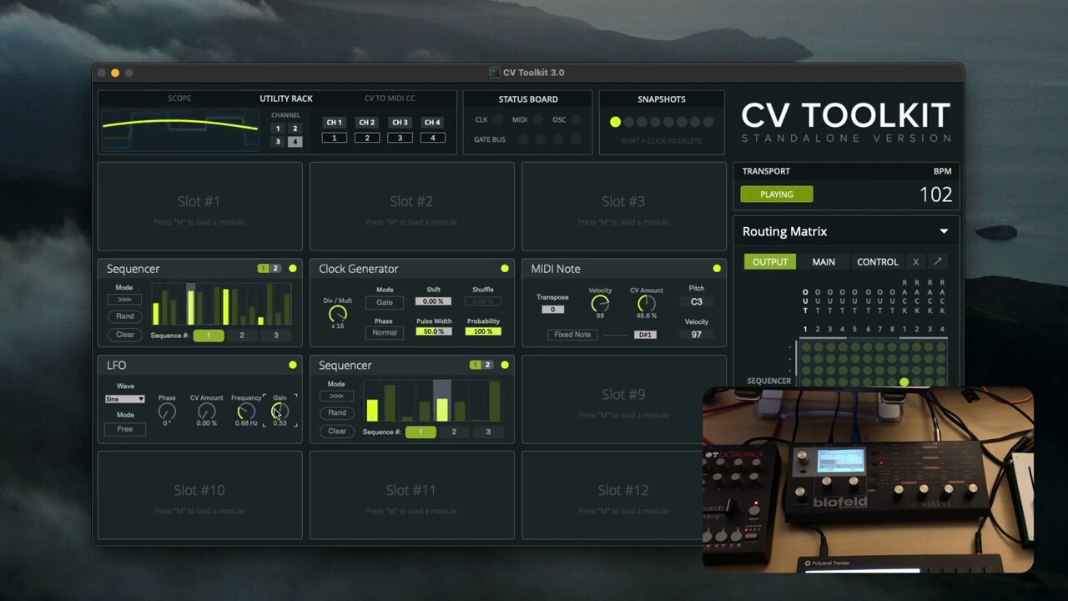
pyautogui.moveTo(278, 413); pyautogui.dragTo(278, 419)
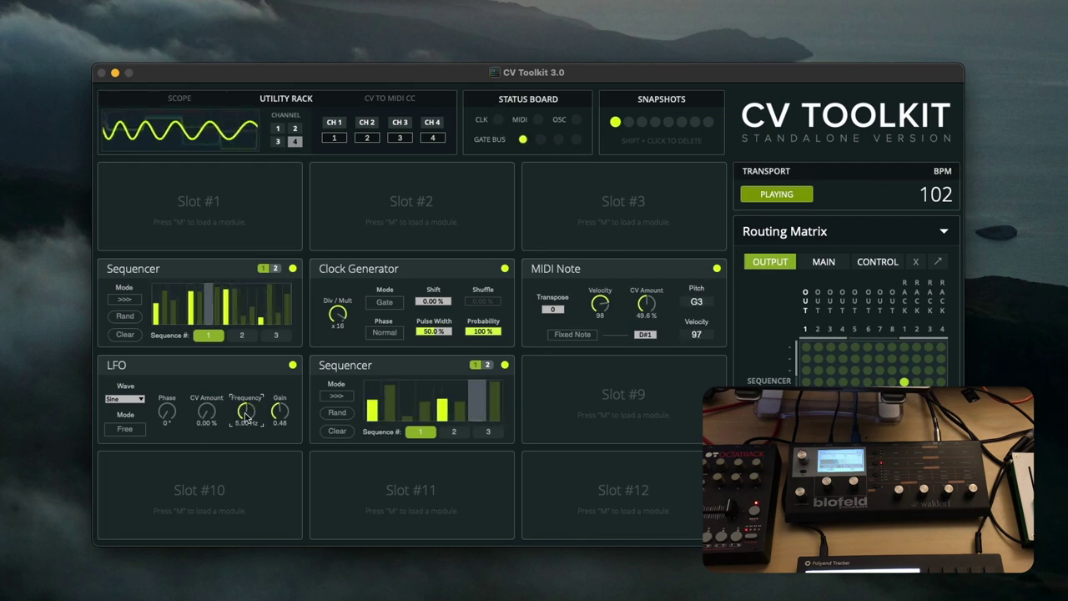
# Set the Clock Generator's Div / Mult to x 8, and the LFO's frequency to about 1.32 Hz and gain to 0.00
pyautogui.click(134, 318)
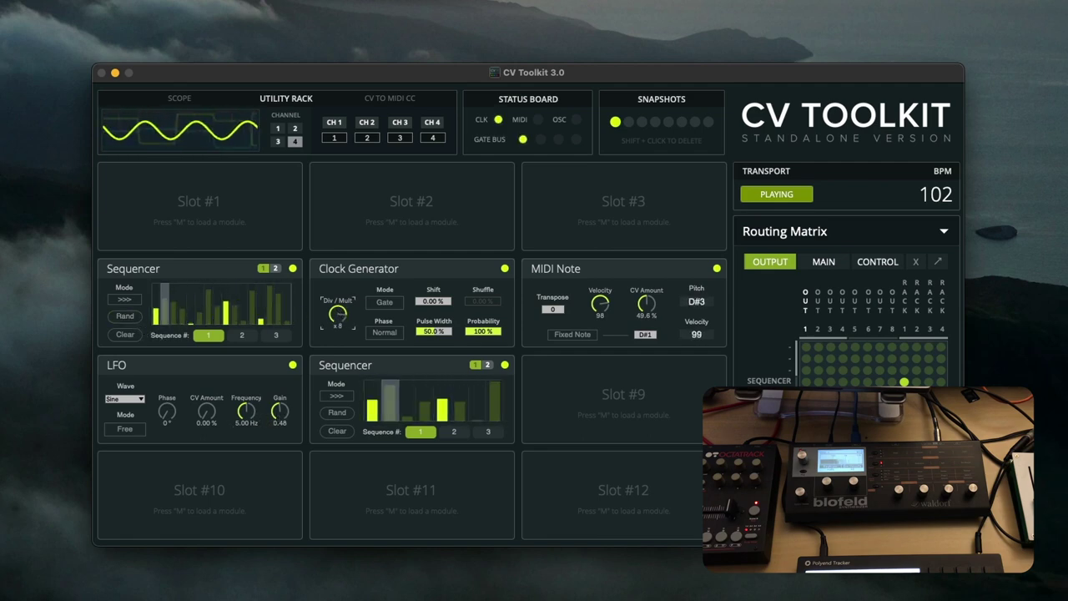
pyautogui.moveTo(253, 415); pyautogui.dragTo(253, 455)
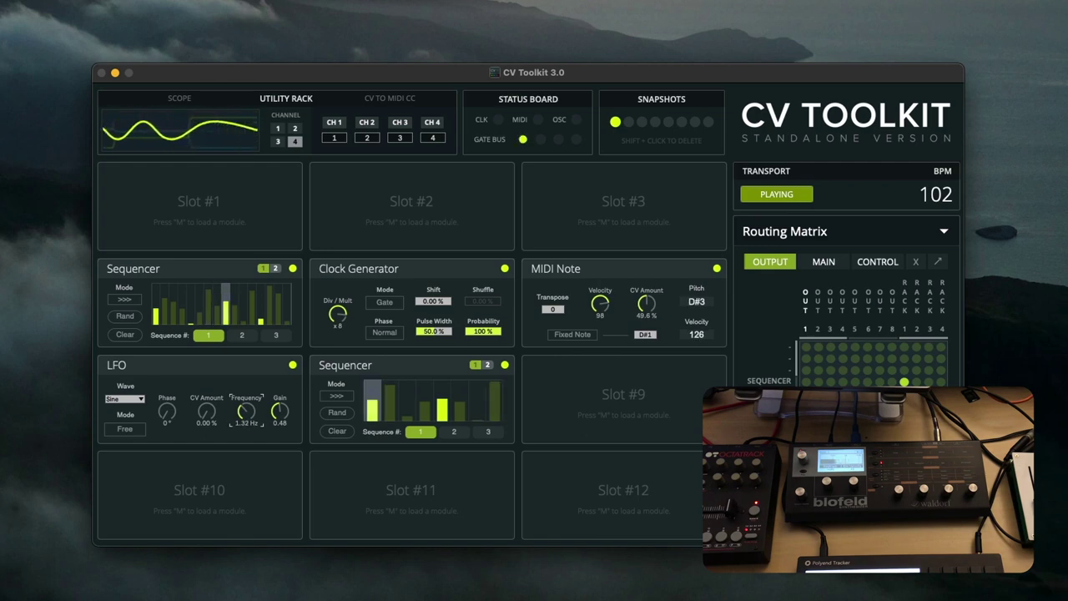
pyautogui.click(338, 412)
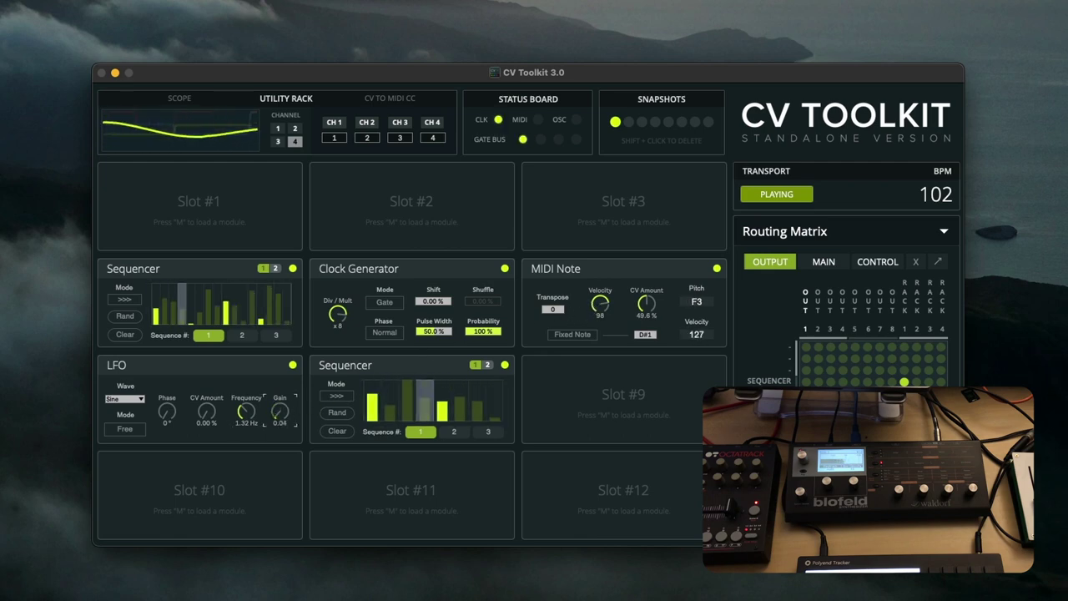
pyautogui.moveTo(280, 408); pyautogui.dragTo(284, 411)
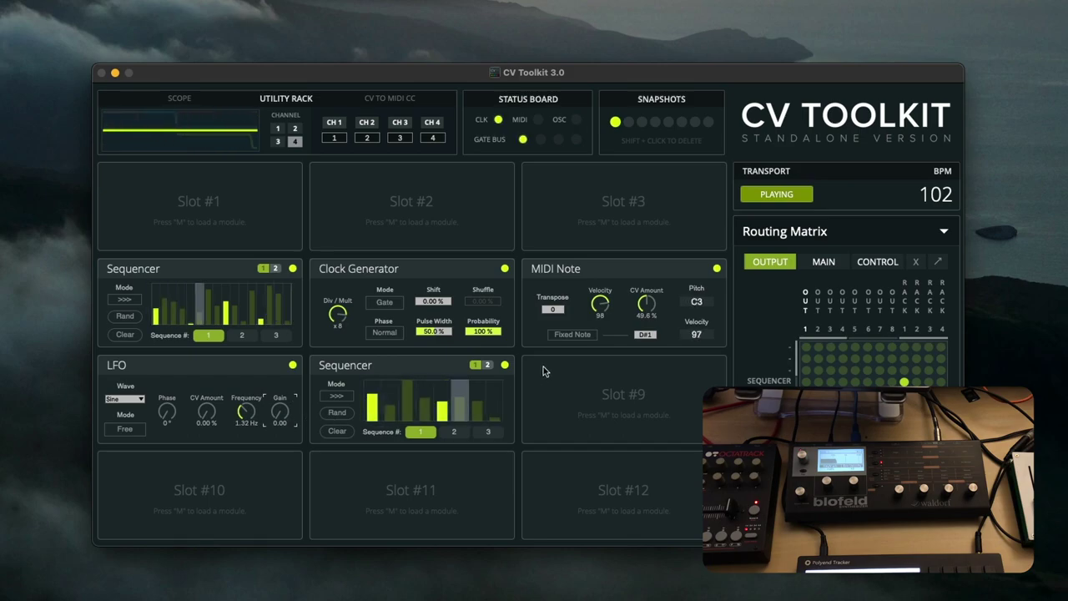
# Route the four LFOs to Rack 1 through Rack 4 in the Routing Matrix, and switch the scope to channel 2
pyautogui.click(277, 129)
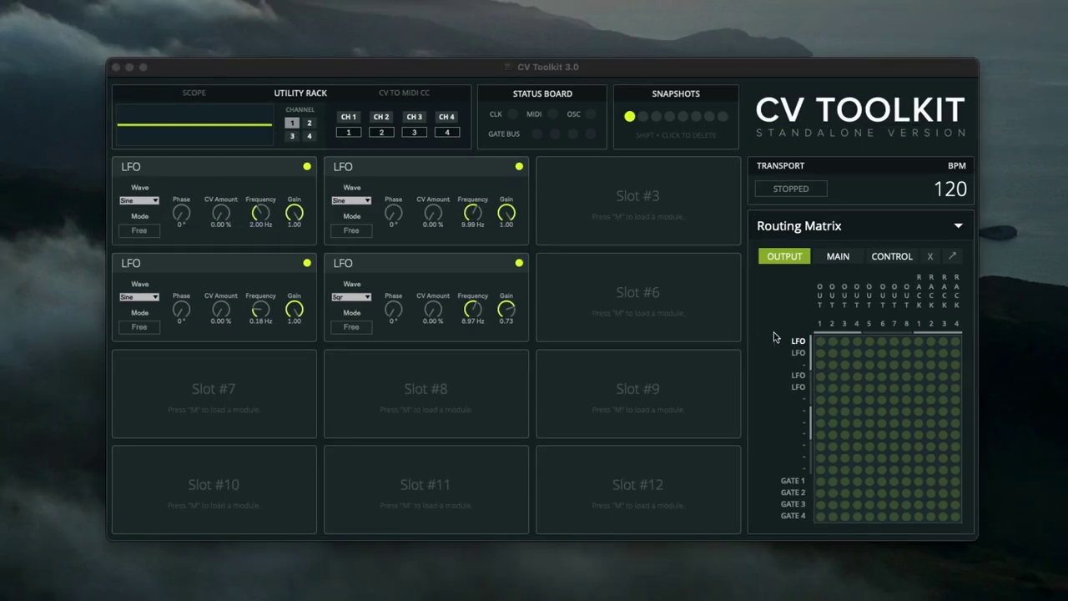
pyautogui.click(916, 342)
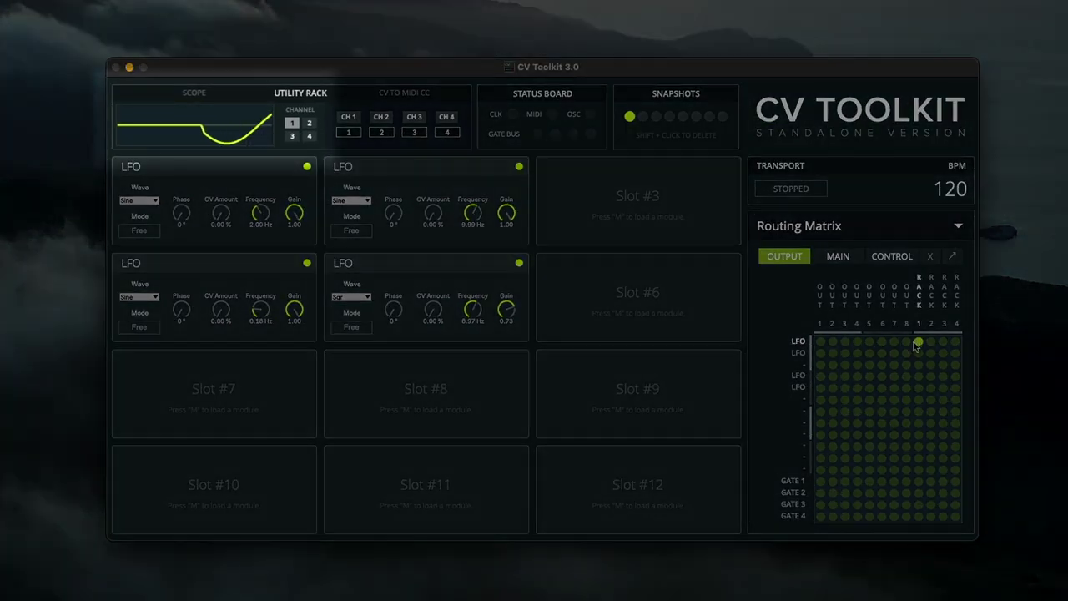
pyautogui.click(943, 376)
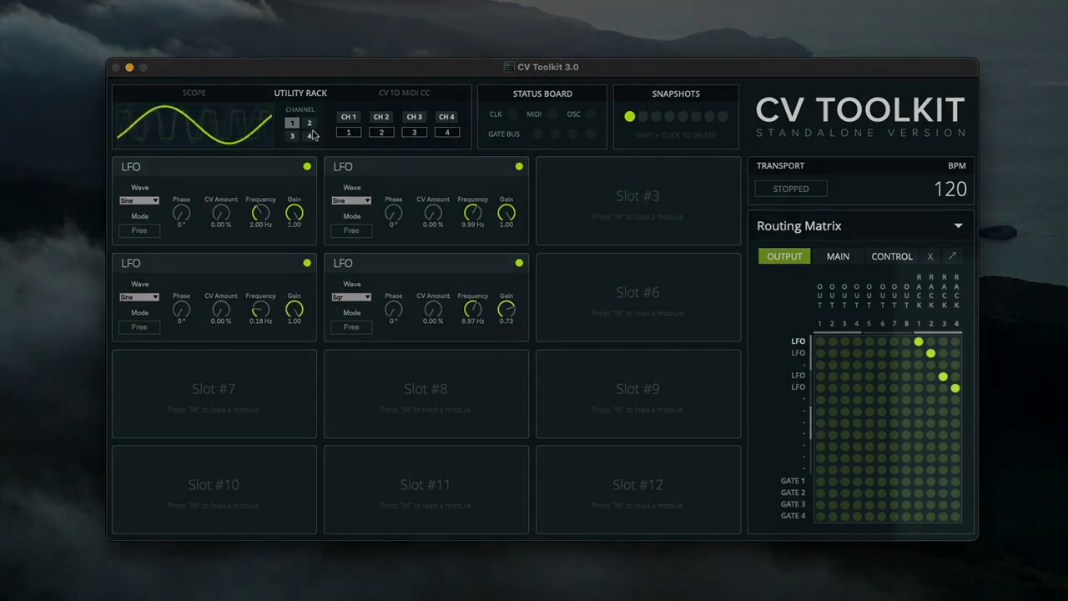
pyautogui.click(309, 123)
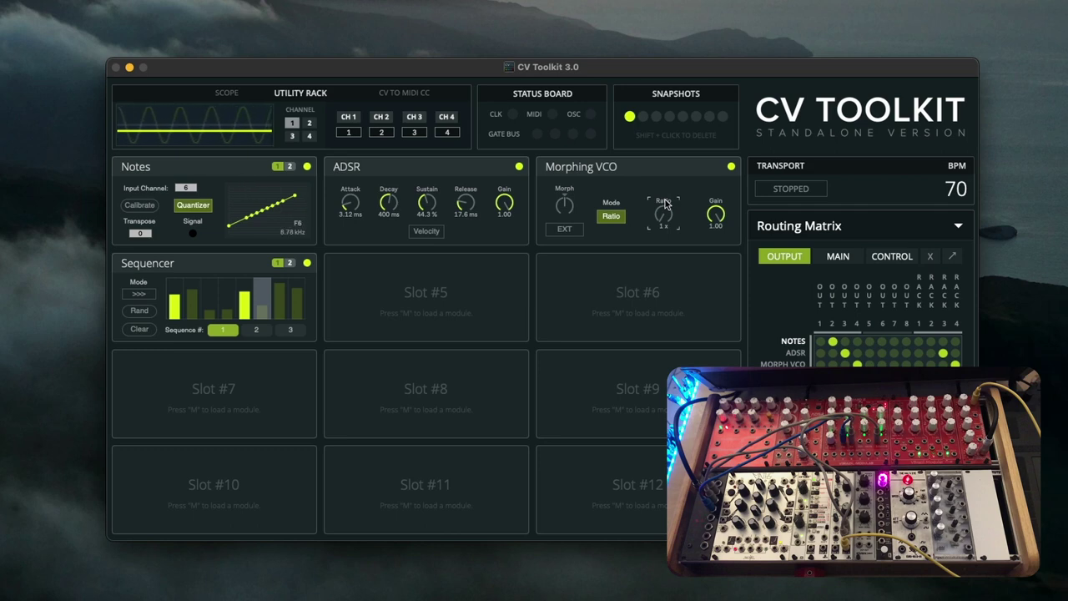
# Start the transport, and review the Morphing VCO's Pitch Bus options in the slot settings
pyautogui.press('space')
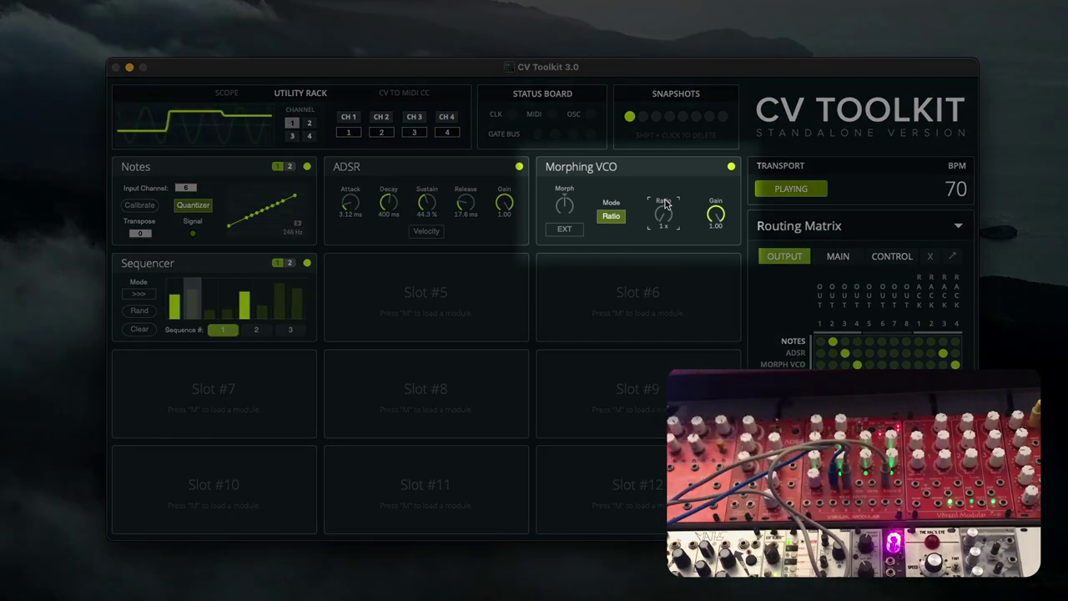
pyautogui.press('m')
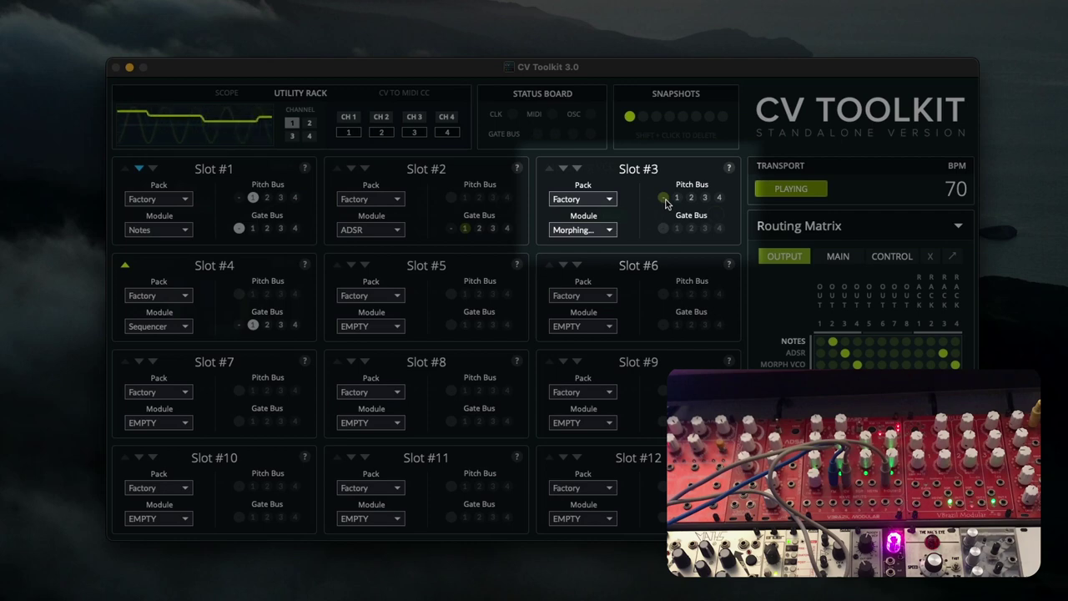
pyautogui.press('m')
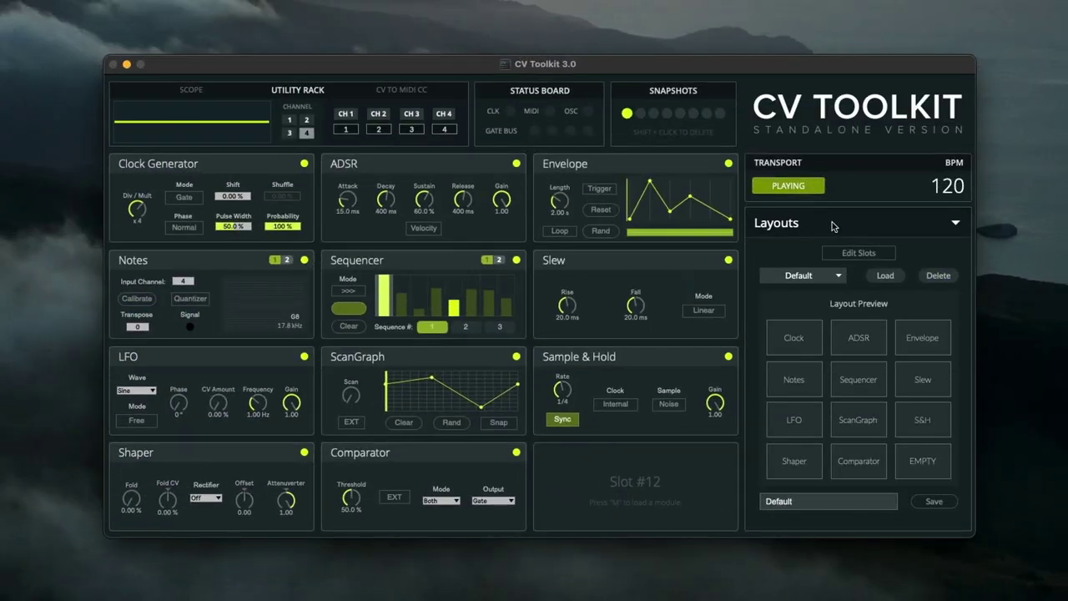
# Open the Sync / Misc settings and set the theme to Classic
pyautogui.click(832, 226)
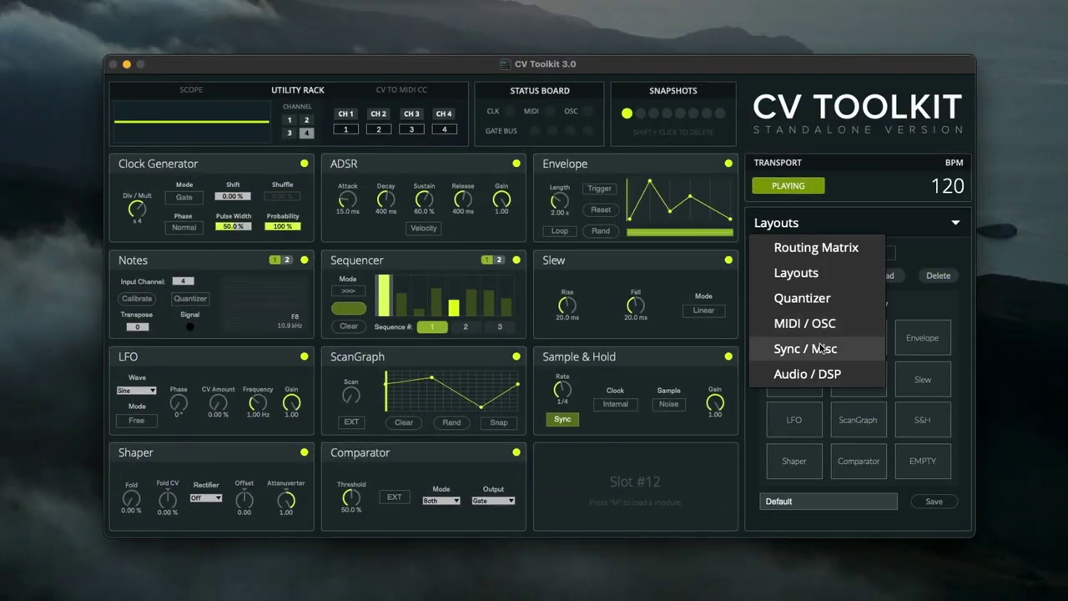
pyautogui.click(822, 349)
pyautogui.click(853, 400)
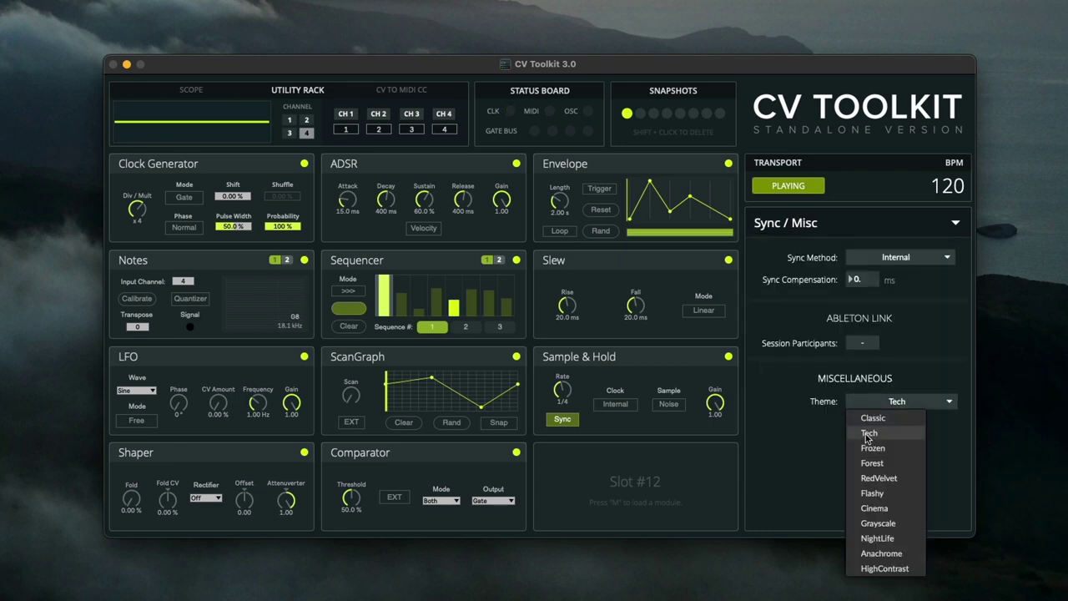
pyautogui.click(867, 434)
pyautogui.click(878, 408)
pyautogui.click(875, 417)
pyautogui.click(880, 407)
pyautogui.click(874, 448)
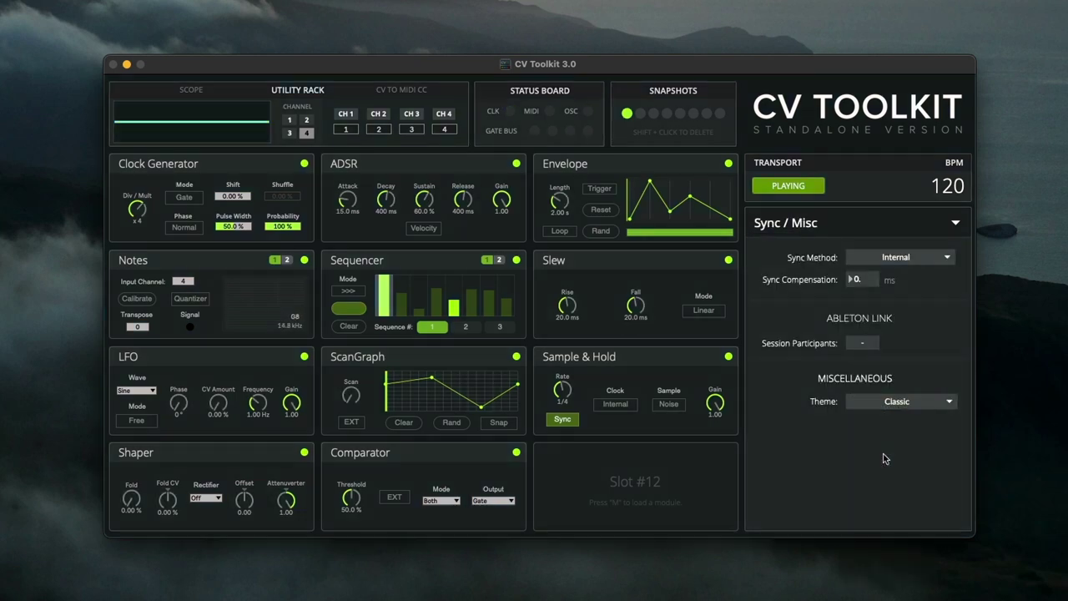
# Change the theme to RedVelvet and bring up the theme choices again
pyautogui.click(881, 402)
pyautogui.click(883, 478)
pyautogui.click(883, 404)
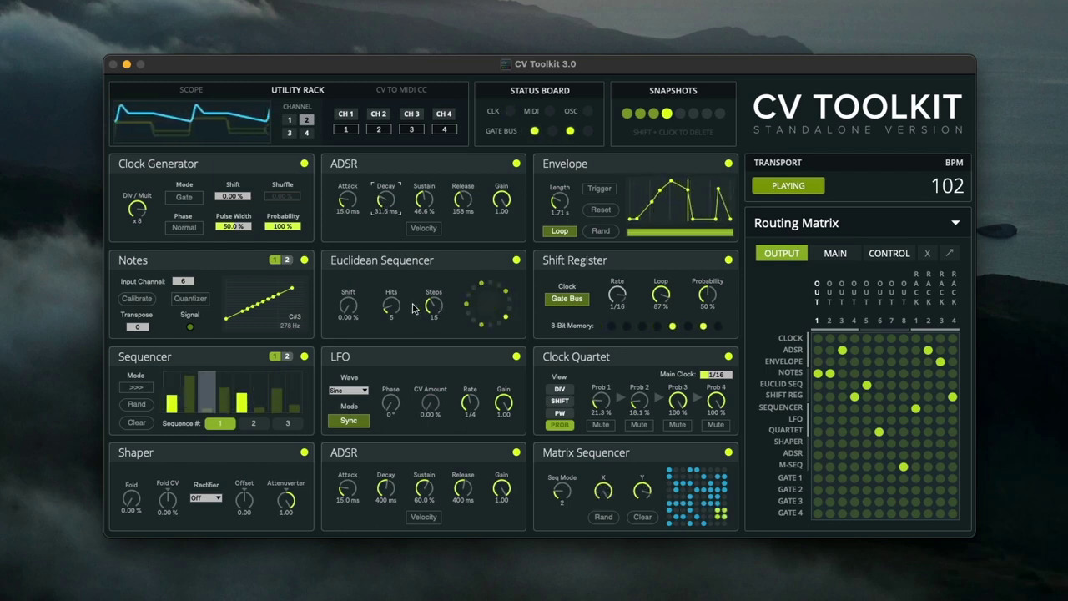
# Set the Euclidean Sequencer to 8 hits and 12 steps
pyautogui.moveTo(391, 308); pyautogui.dragTo(392, 294)
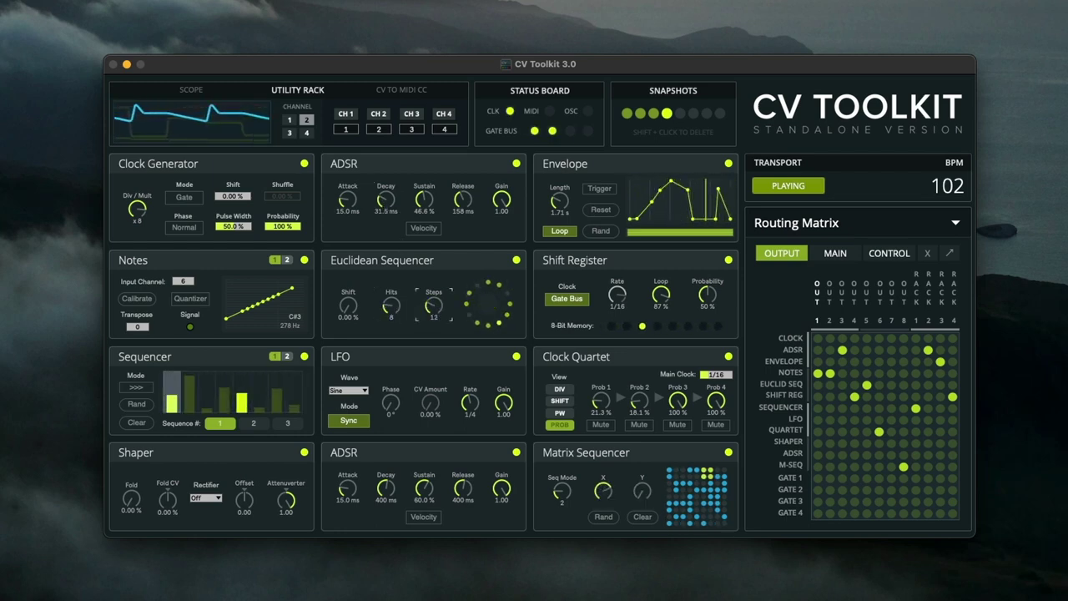
pyautogui.scroll(-5, 433, 311)
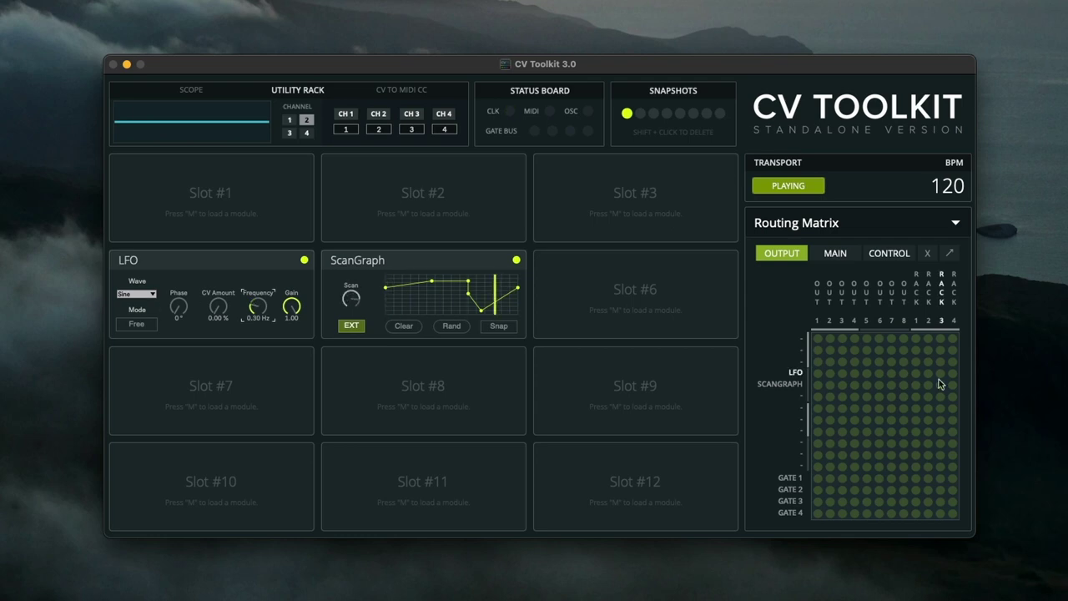
# Set the LFO's wave to Ramp, and clear the curve of the ScanGraph in slot 6
pyautogui.click(136, 294)
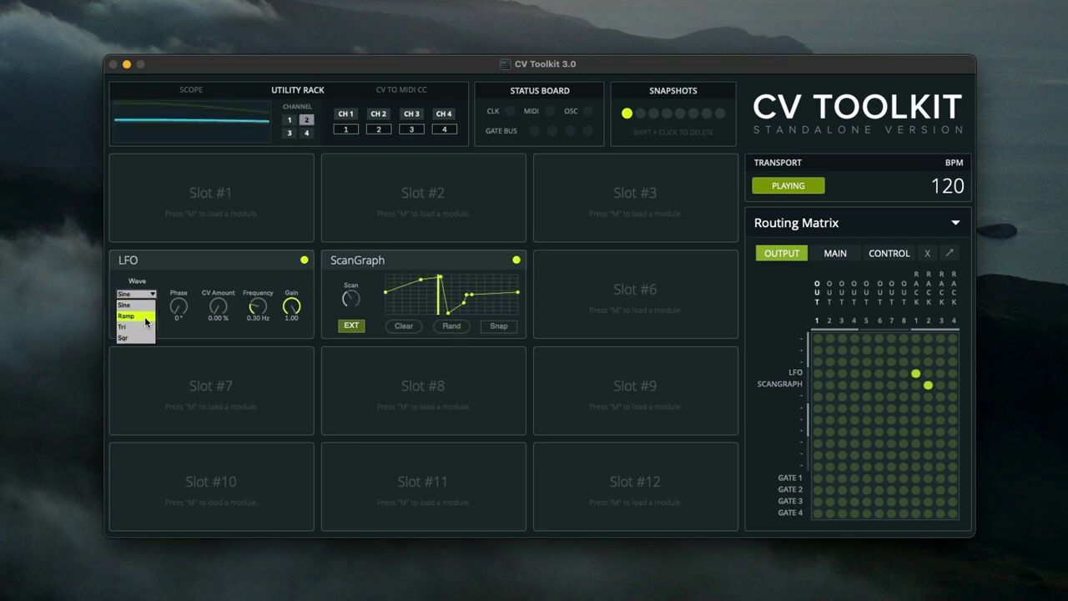
pyautogui.click(134, 334)
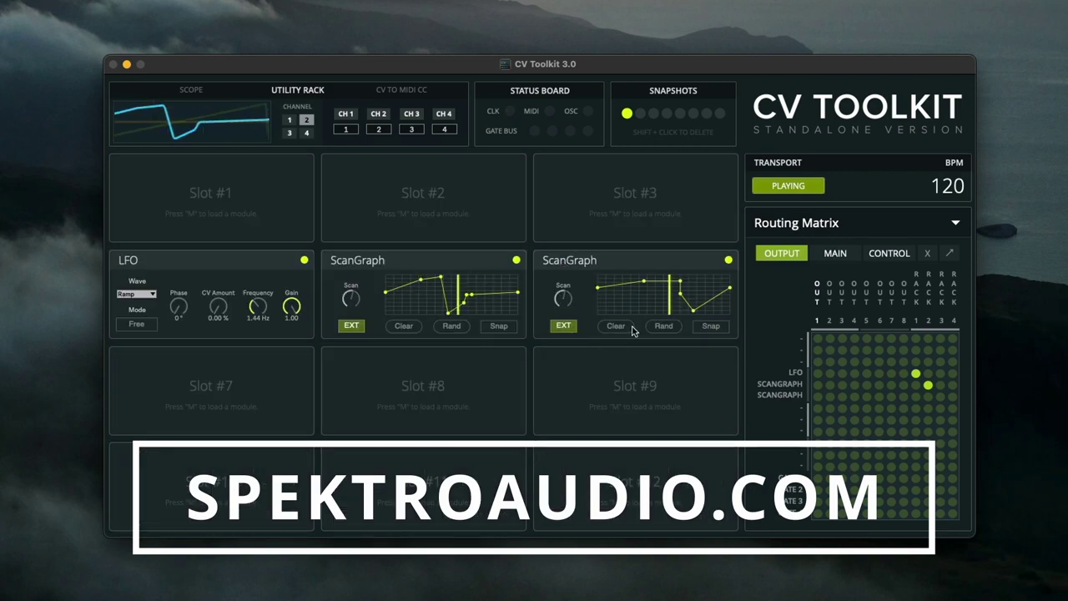
pyautogui.click(630, 328)
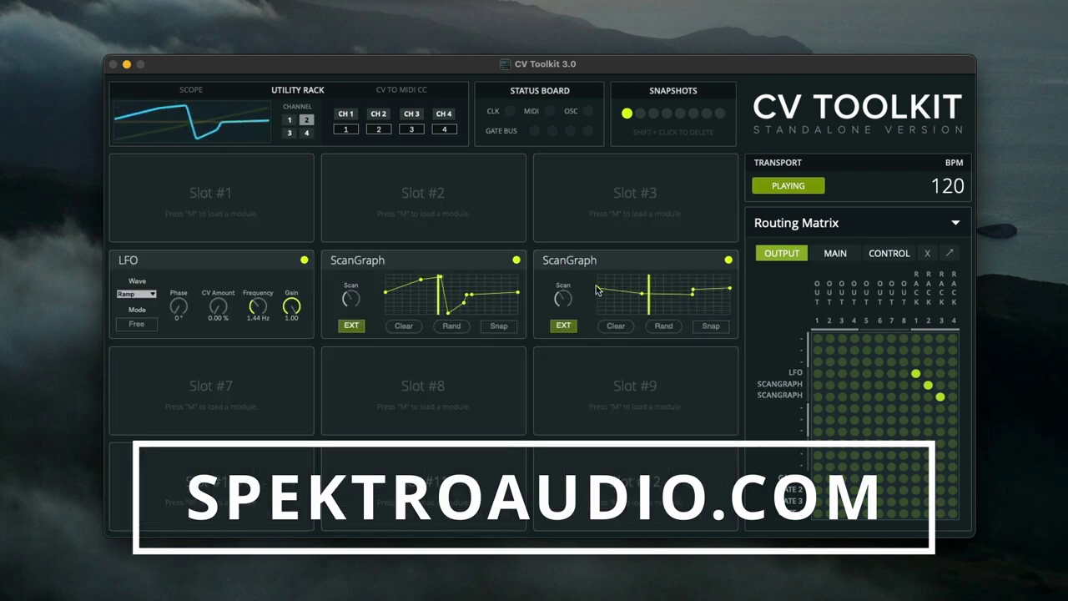